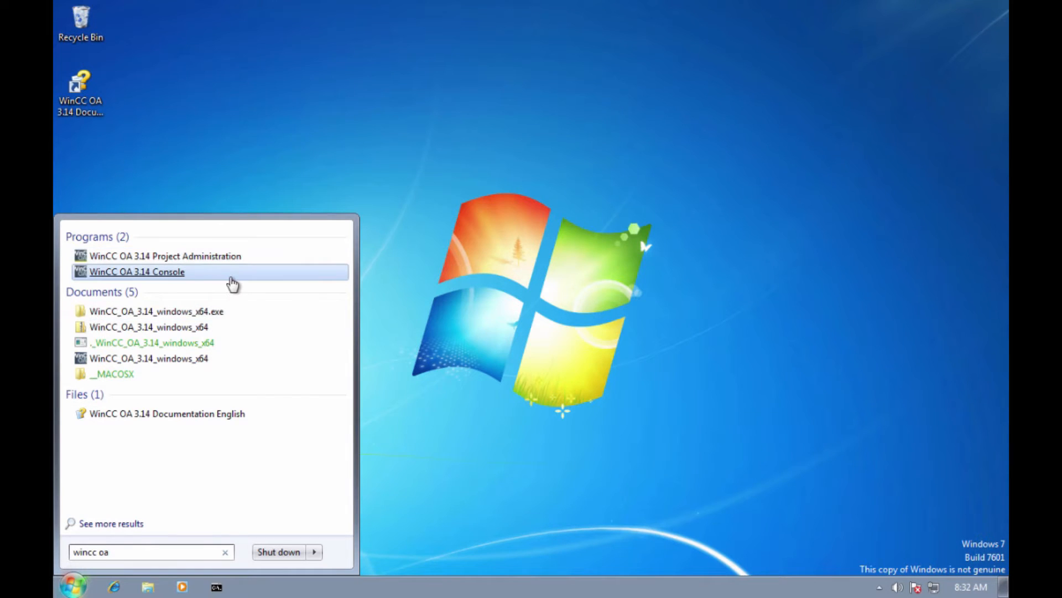
Pin WinCC OA 3.14 Console and WinCC OA 3.14 Project Administration to the Windows taskbar
{"action": "right_click", "coordinate": [230, 275]}
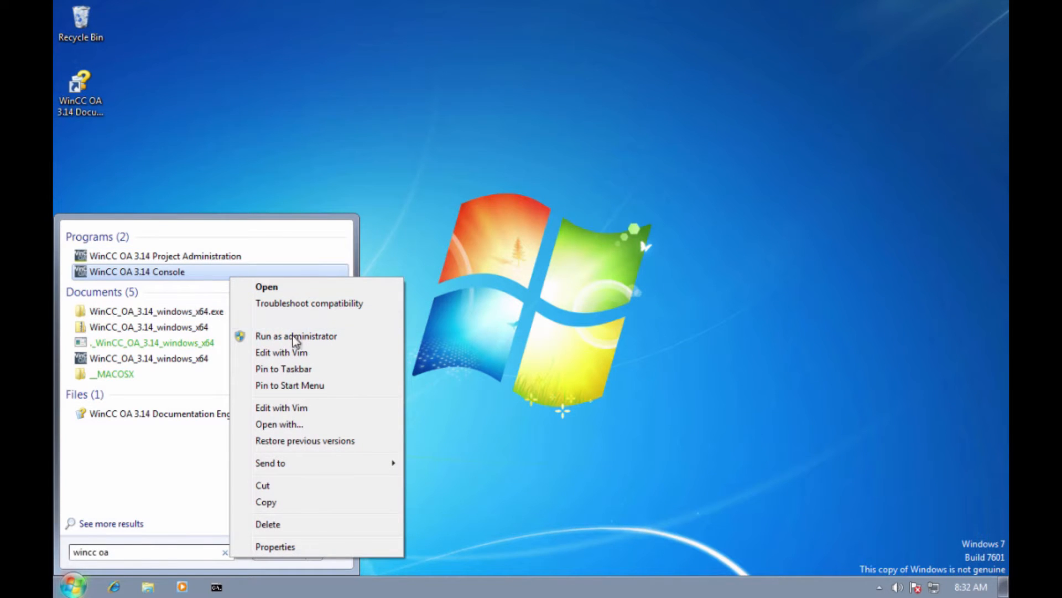
{"action": "left_click", "coordinate": [300, 369]}
{"action": "right_click", "coordinate": [287, 261]}
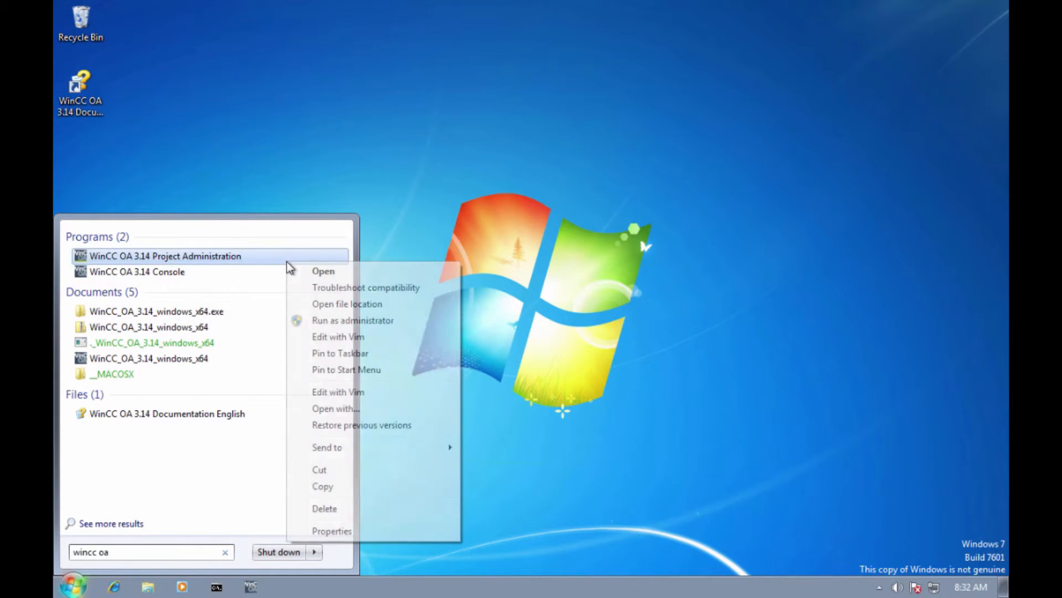
{"action": "left_click", "coordinate": [349, 357]}
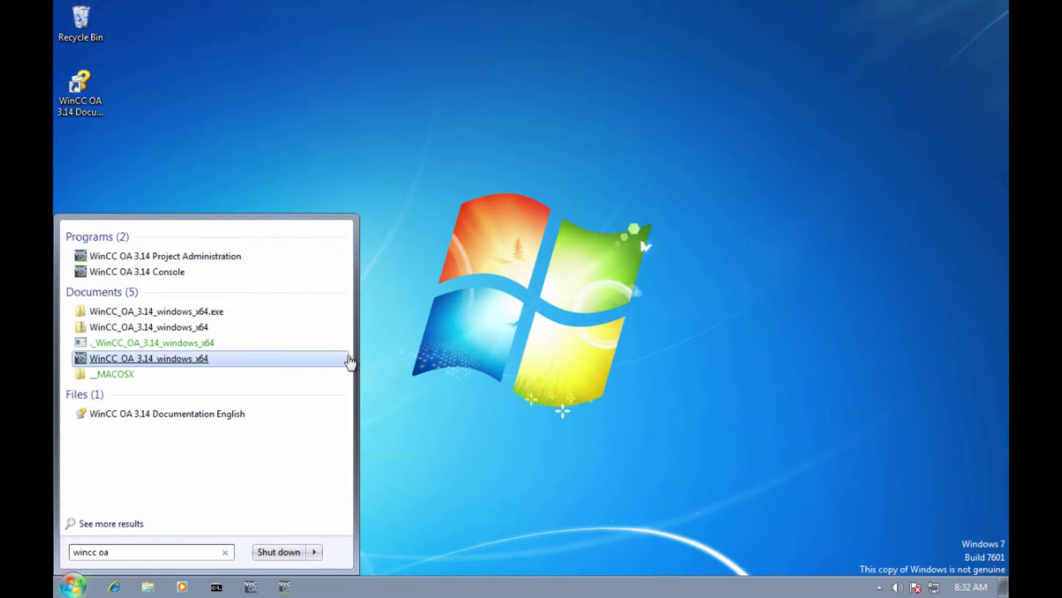
Launch the WinCC OA Console and Project Administrator and arrange their windows side by side
{"action": "left_click", "coordinate": [451, 268]}
{"action": "left_click", "coordinate": [249, 586]}
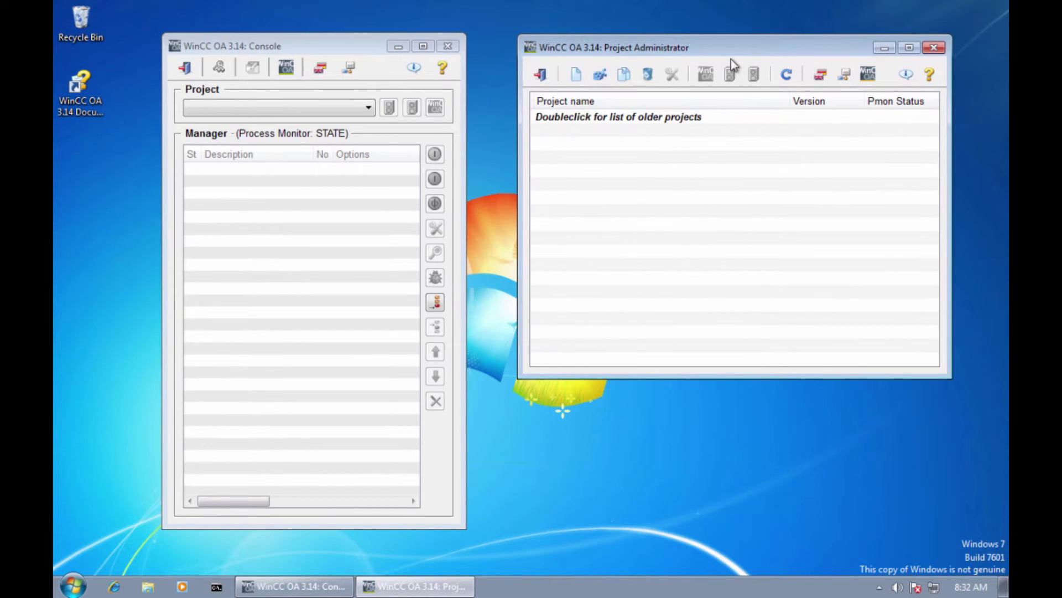
{"action": "left_click_drag", "start_coordinate": [748, 53], "coordinate": [754, 53]}
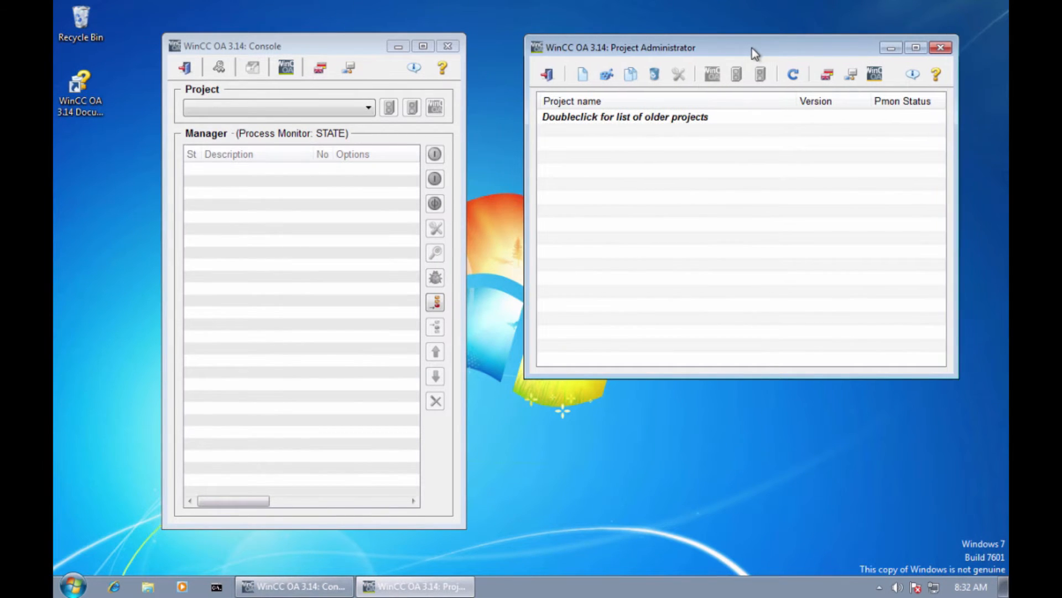
{"action": "left_click_drag", "start_coordinate": [368, 41], "coordinate": [361, 34]}
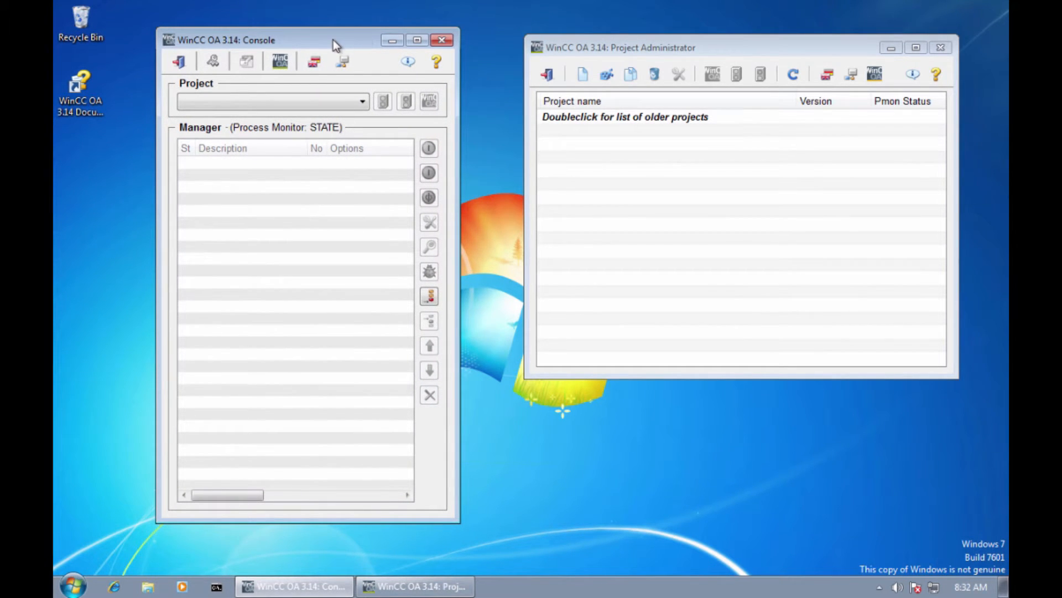
{"action": "left_click_drag", "start_coordinate": [333, 40], "coordinate": [340, 43]}
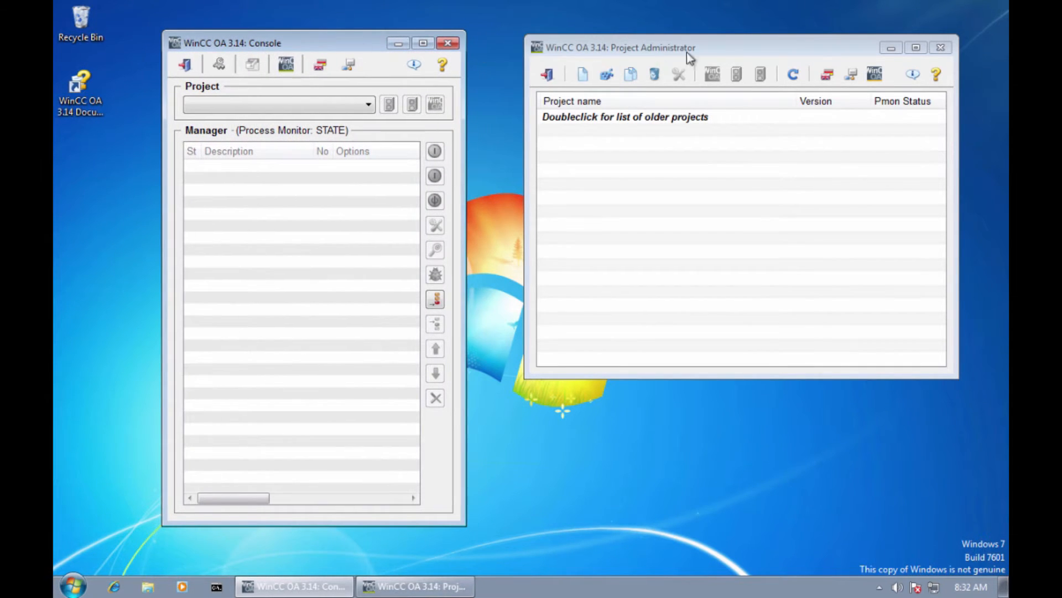
{"action": "left_click_drag", "start_coordinate": [721, 42], "coordinate": [720, 46]}
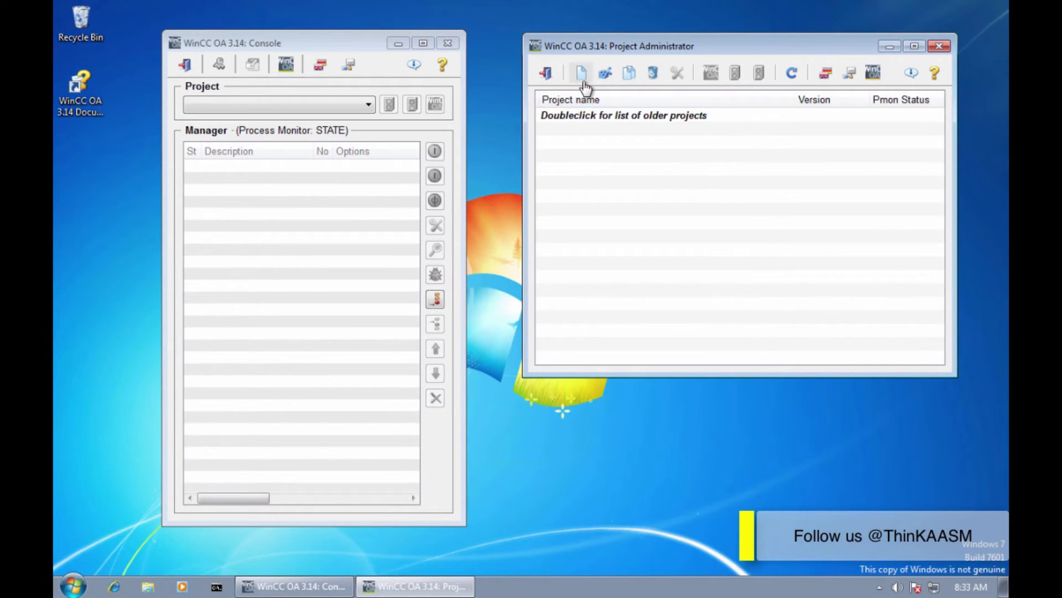
Examine the dialog for registering a project and its folder browser, and cancel without registering anything
{"action": "left_click", "coordinate": [607, 75]}
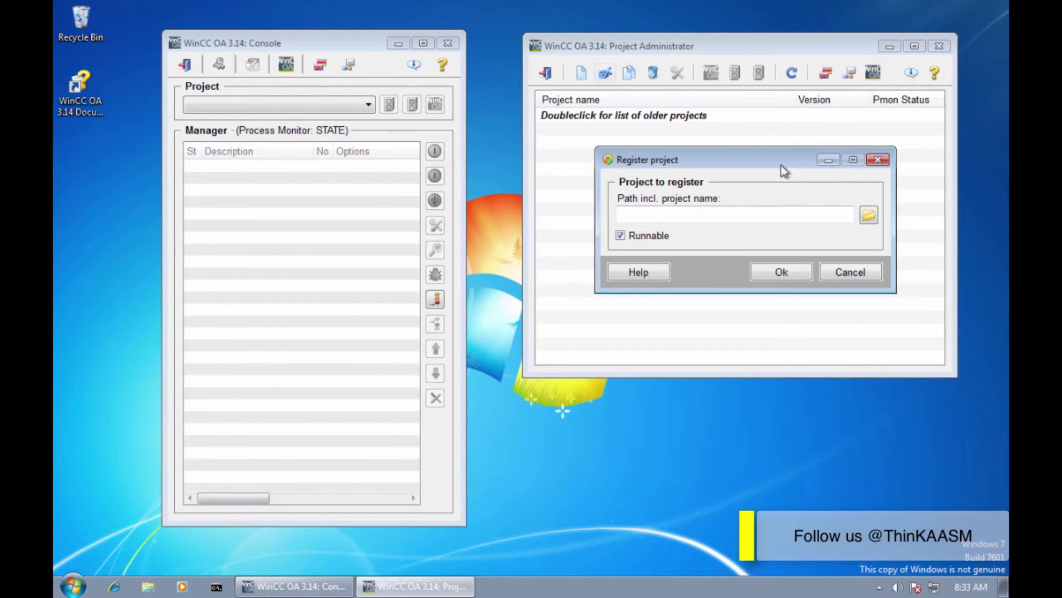
{"action": "mouse_move", "coordinate": [781, 165]}
{"action": "left_mouse_down"}
{"action": "mouse_move", "coordinate": [758, 161]}
{"action": "mouse_move", "coordinate": [769, 164]}
{"action": "left_mouse_up"}
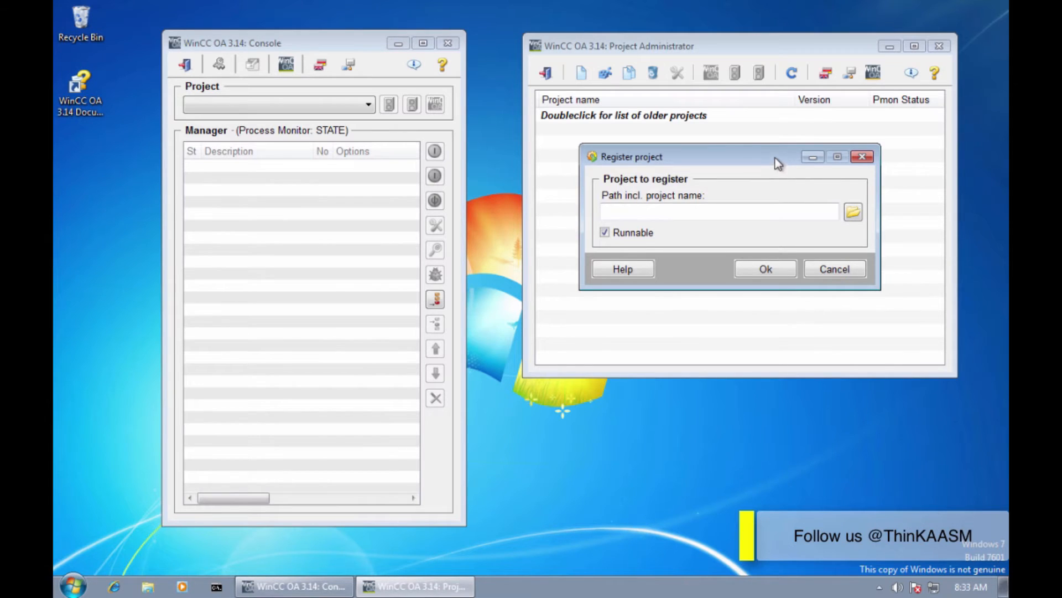
{"action": "left_click_drag", "start_coordinate": [775, 157], "coordinate": [769, 156]}
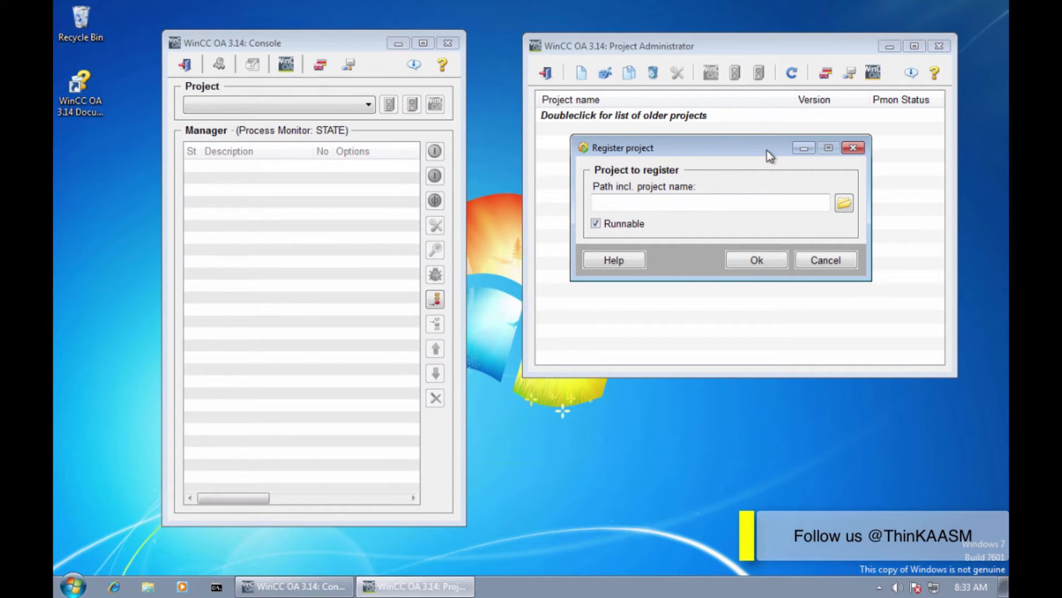
{"action": "left_click", "coordinate": [845, 203]}
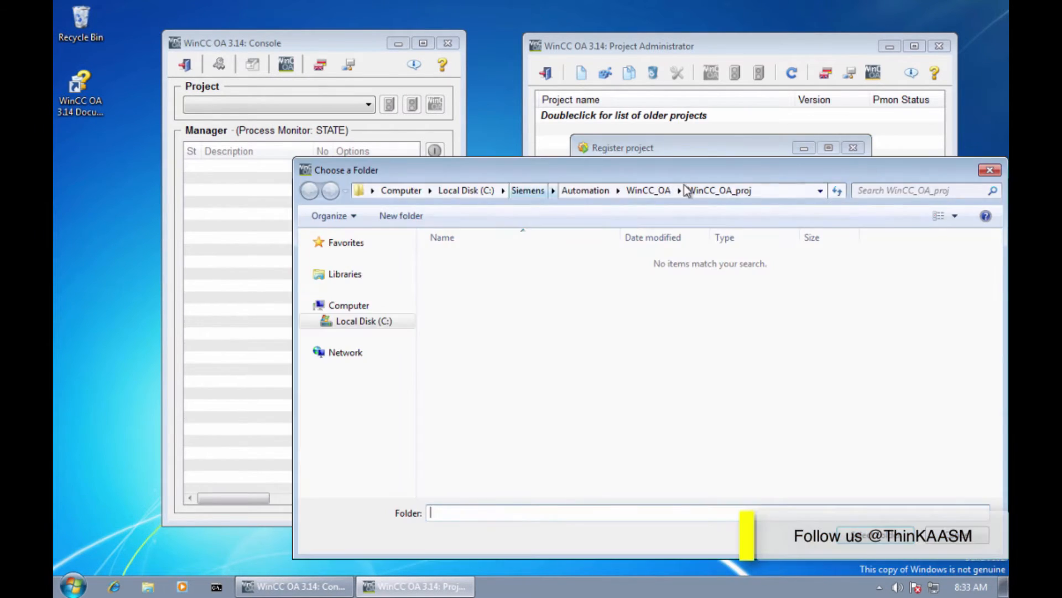
{"action": "left_click", "coordinate": [957, 535]}
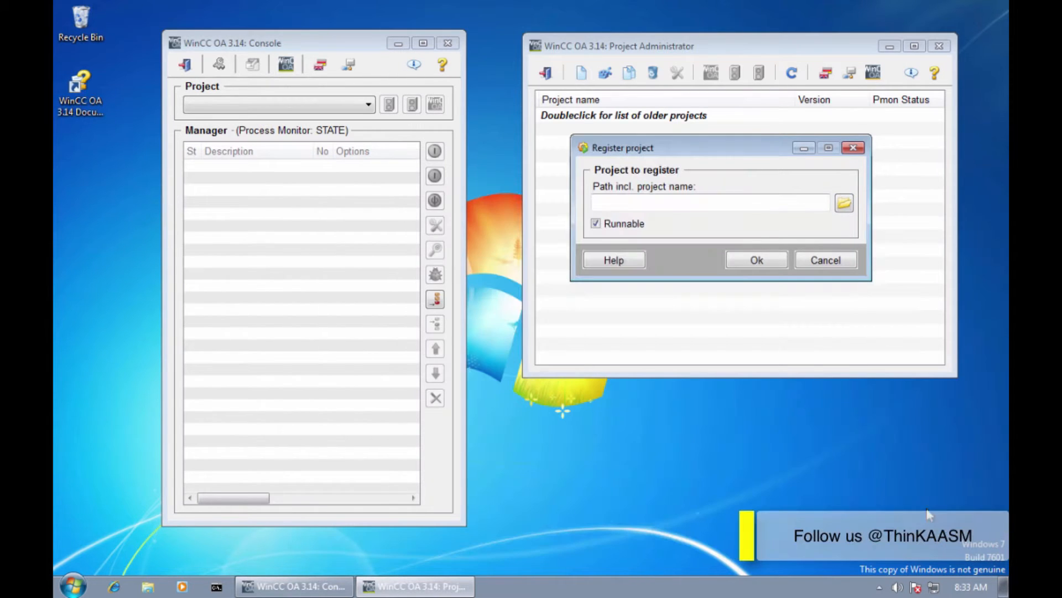
{"action": "left_click", "coordinate": [827, 265]}
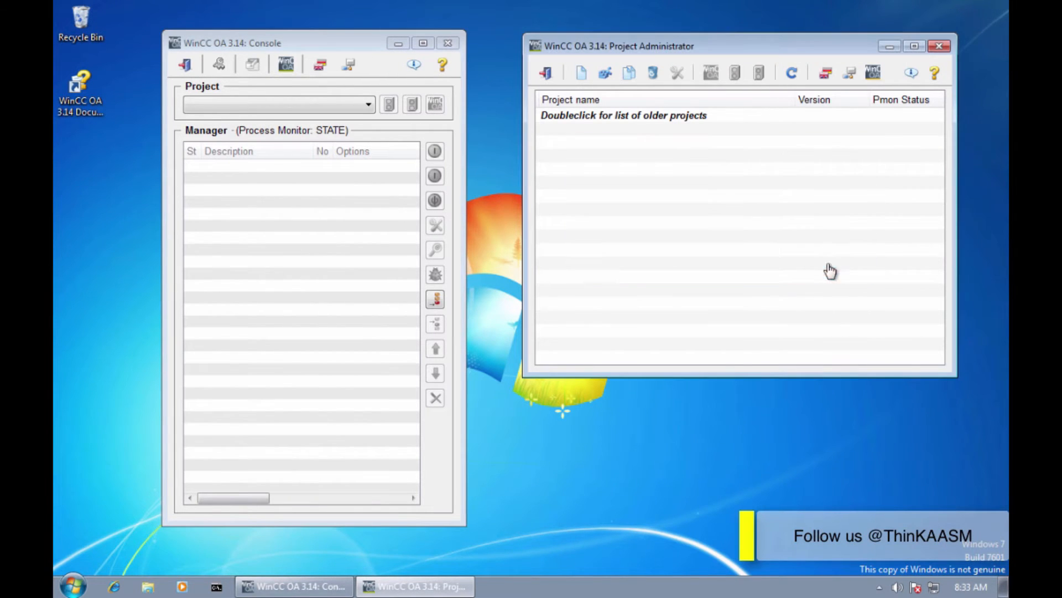
Review the Copy project dialog's source, name and target path settings, and cancel it
{"action": "left_click", "coordinate": [630, 73]}
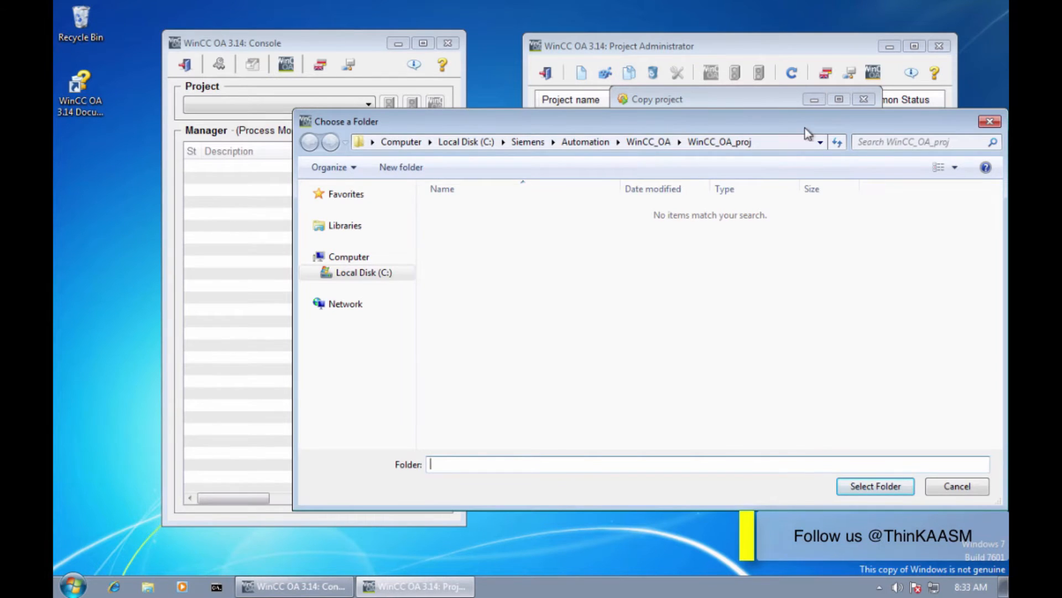
{"action": "left_click", "coordinate": [846, 484]}
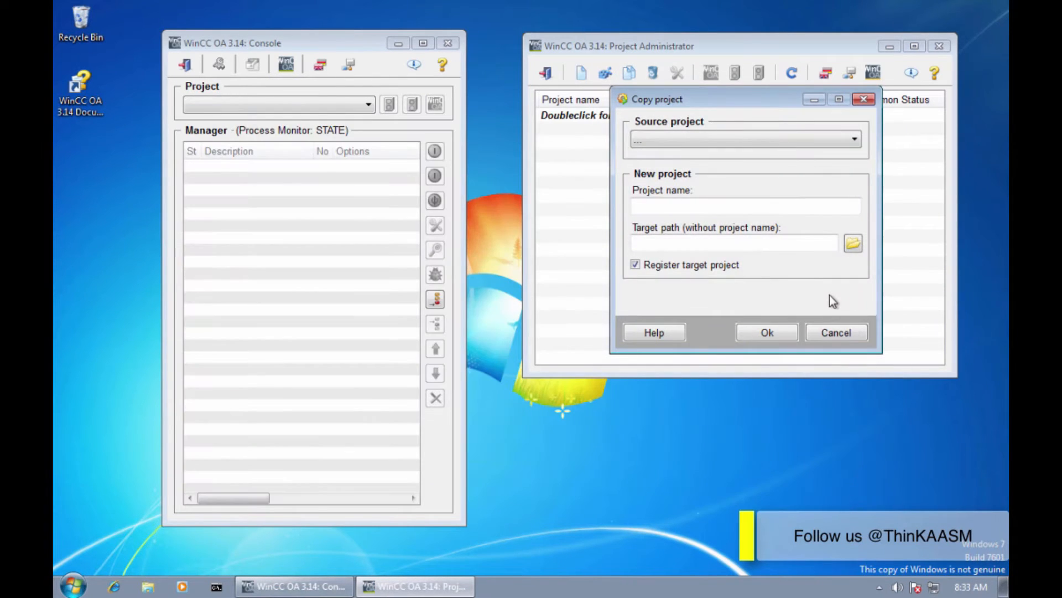
{"action": "left_click", "coordinate": [836, 333]}
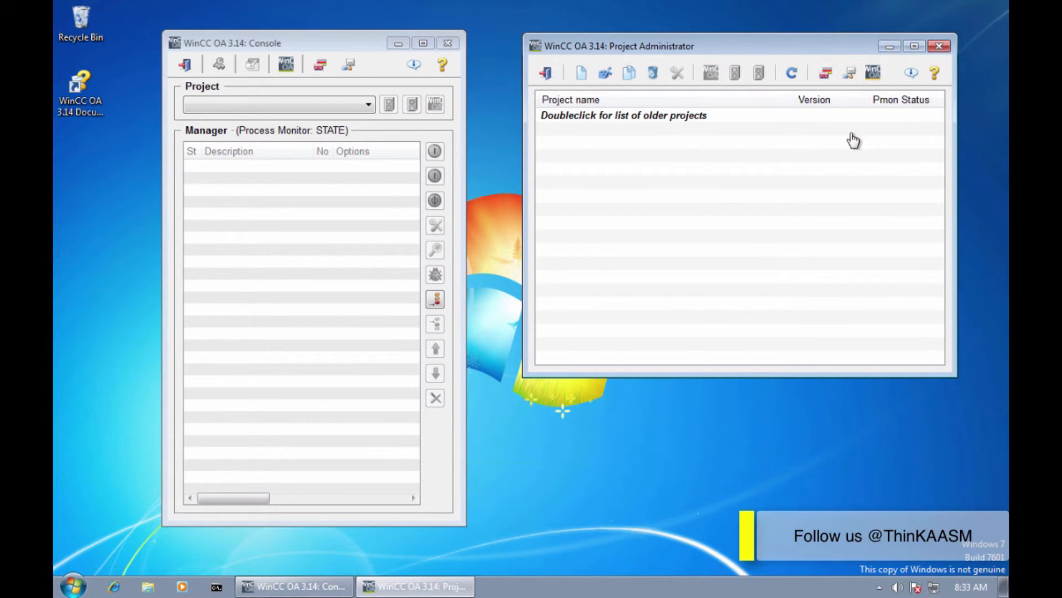
View the hardware code information and license request form in the License dialog, and close it
{"action": "left_click", "coordinate": [852, 73]}
{"action": "left_click_drag", "start_coordinate": [795, 79], "coordinate": [763, 137]}
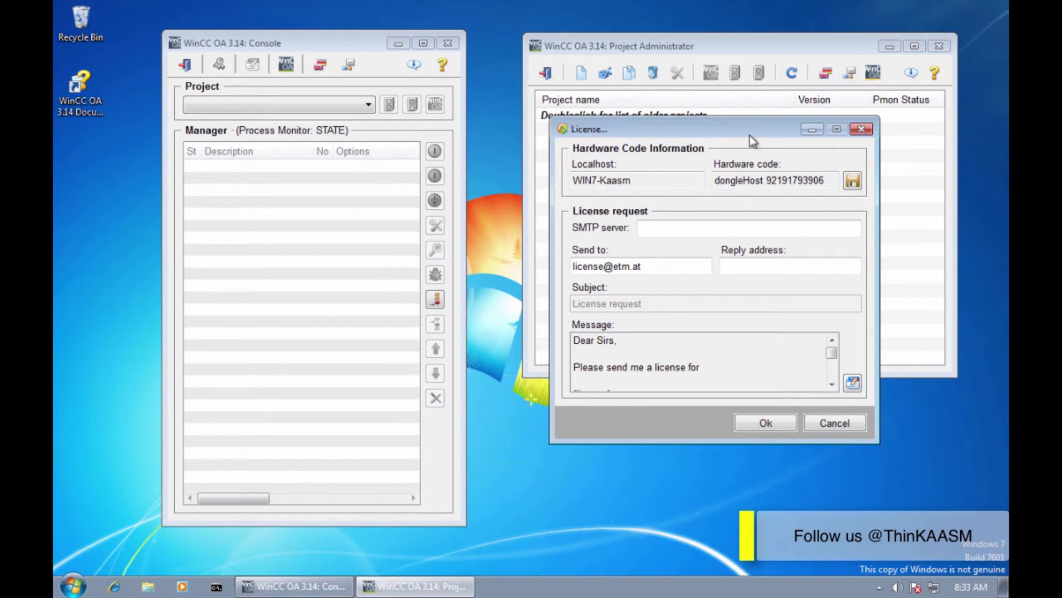
{"action": "left_click_drag", "start_coordinate": [748, 135], "coordinate": [679, 130]}
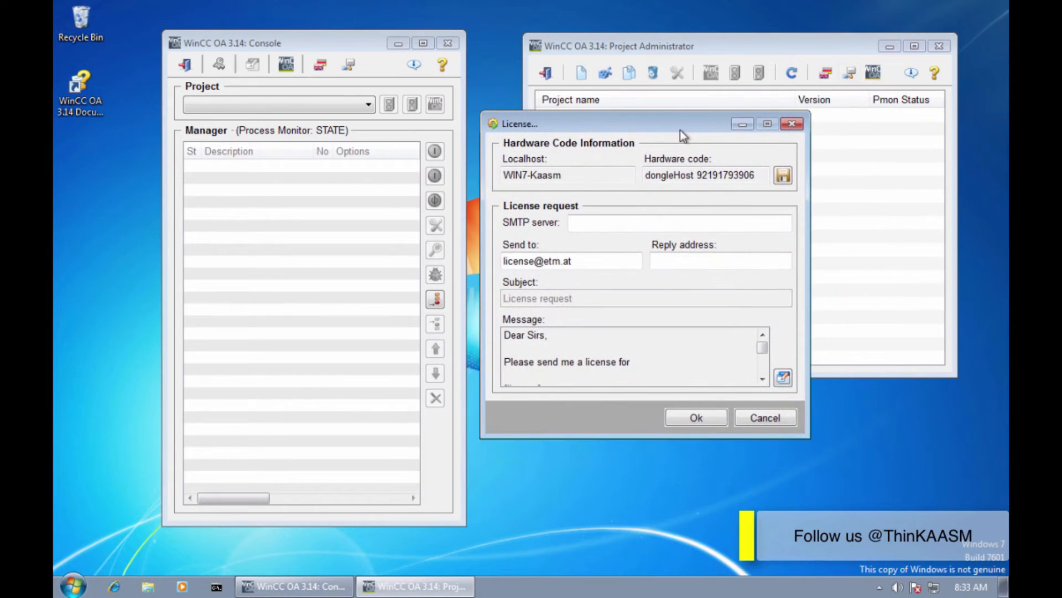
{"action": "left_click", "coordinate": [792, 124]}
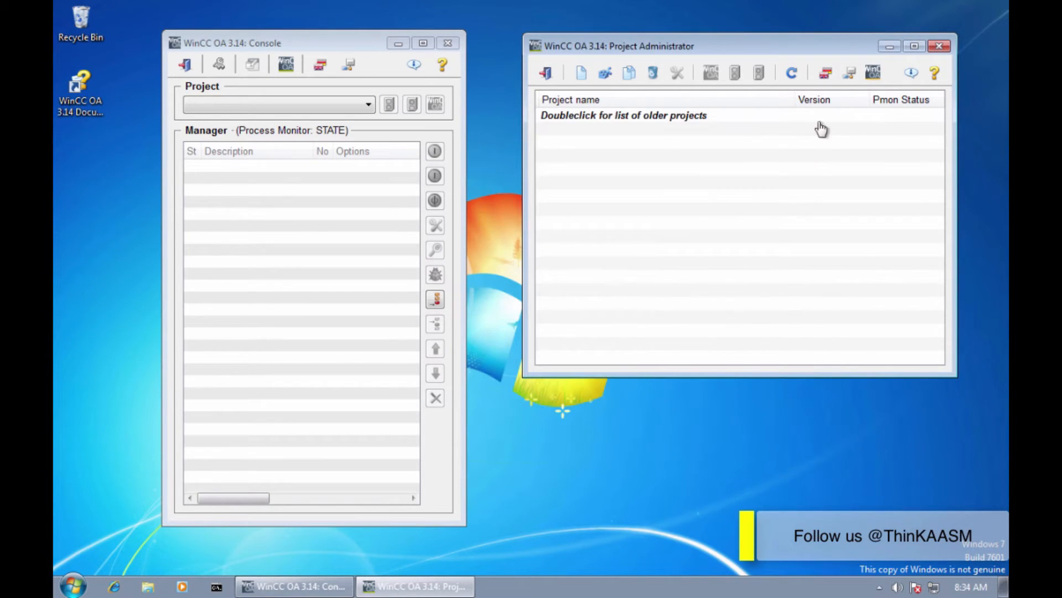
Open the Log Viewer from the Project Administrator, look over its window, and close it
{"action": "left_click", "coordinate": [874, 75]}
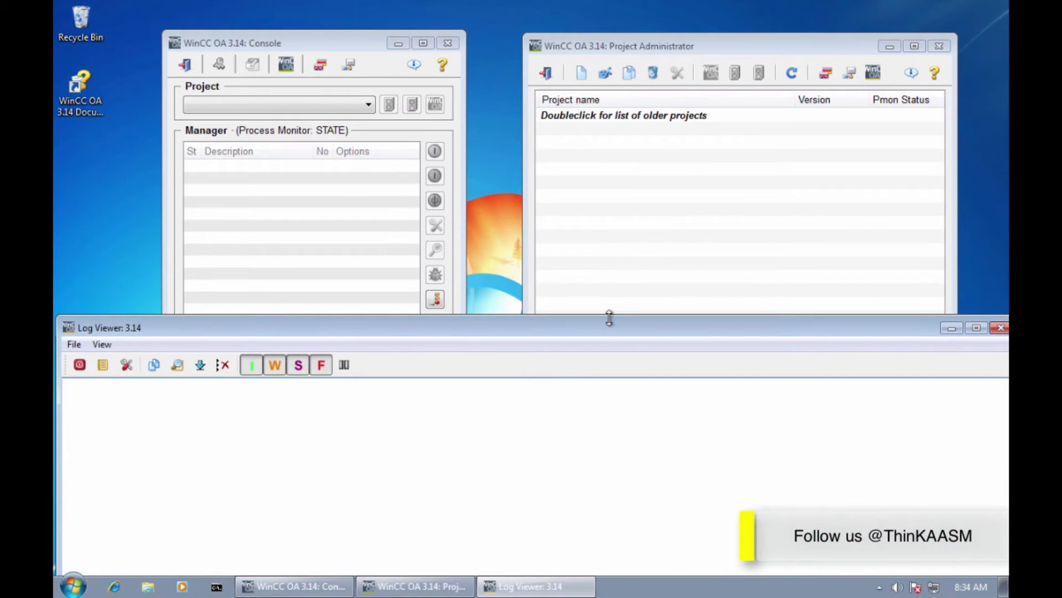
{"action": "left_click_drag", "start_coordinate": [609, 325], "coordinate": [609, 81]}
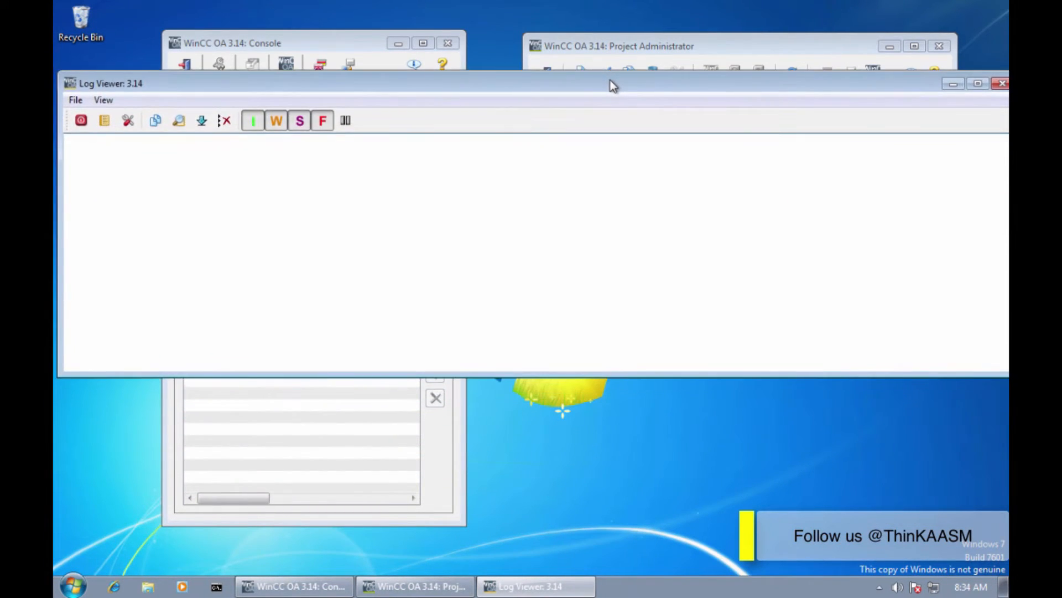
{"action": "mouse_move", "coordinate": [749, 89]}
{"action": "left_mouse_down"}
{"action": "mouse_move", "coordinate": [770, 86]}
{"action": "mouse_move", "coordinate": [737, 86]}
{"action": "left_mouse_up"}
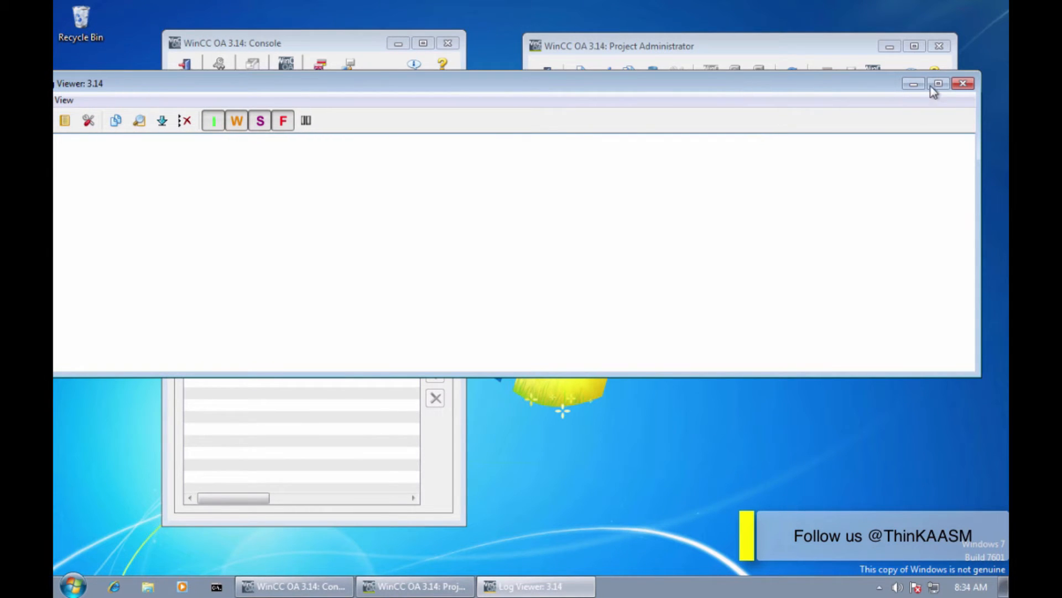
{"action": "left_click", "coordinate": [963, 84]}
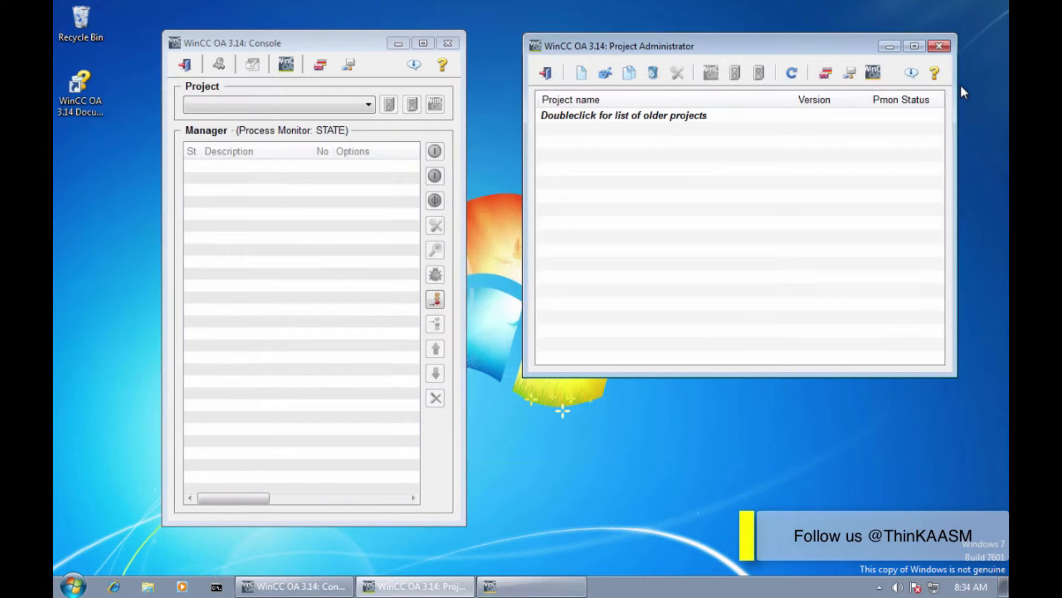
Consult the Project Administrator's online help, view the Mass configuration chapter, and close the help
{"action": "left_click", "coordinate": [934, 73]}
{"action": "left_click_drag", "start_coordinate": [688, 44], "coordinate": [686, 37]}
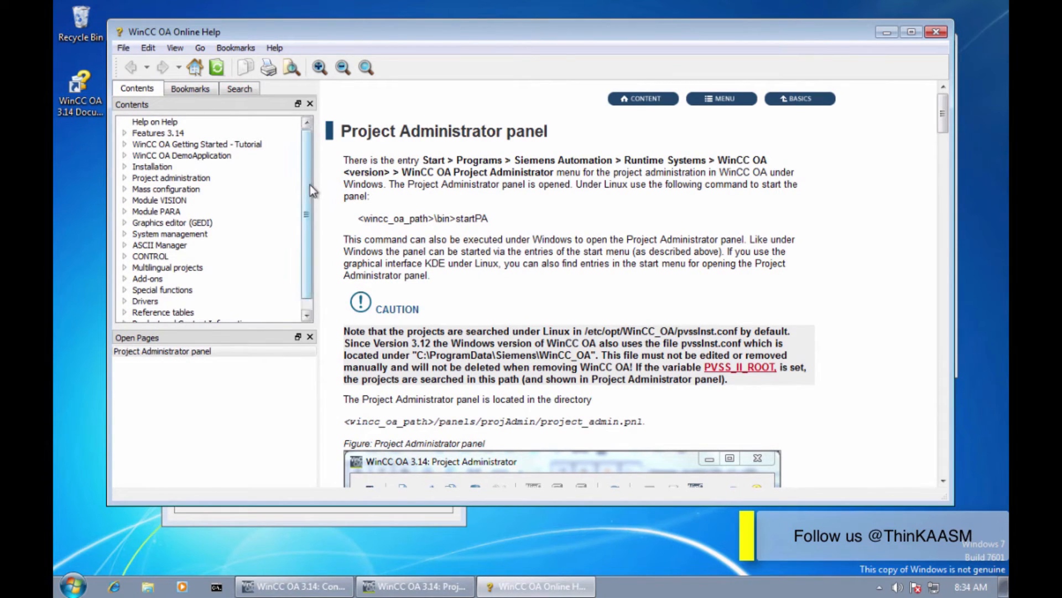
{"action": "mouse_move", "coordinate": [310, 185]}
{"action": "left_mouse_down"}
{"action": "mouse_move", "coordinate": [310, 213]}
{"action": "mouse_move", "coordinate": [310, 190]}
{"action": "left_mouse_up"}
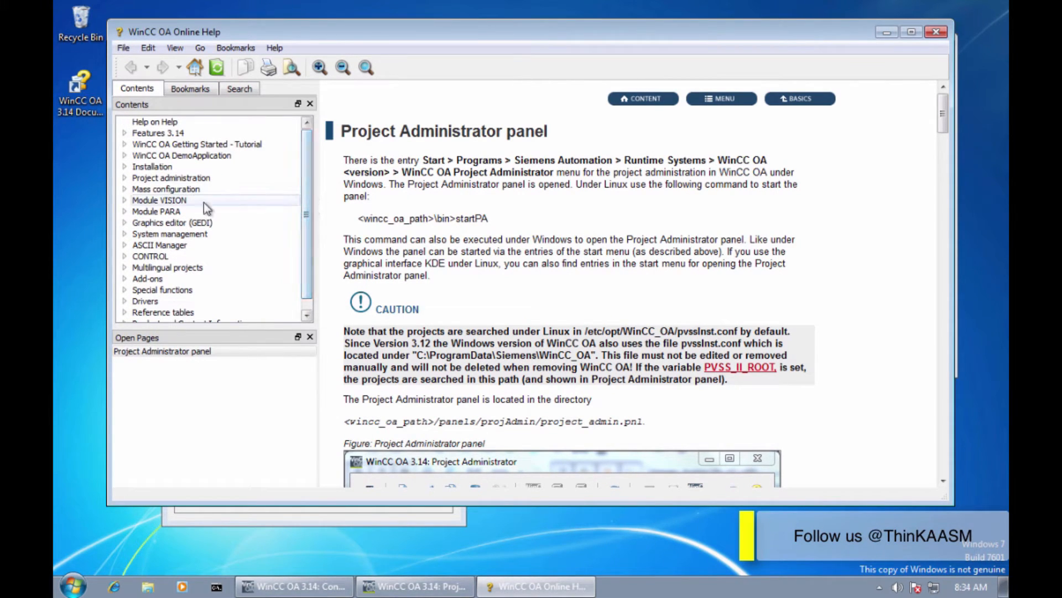
{"action": "left_click", "coordinate": [177, 188]}
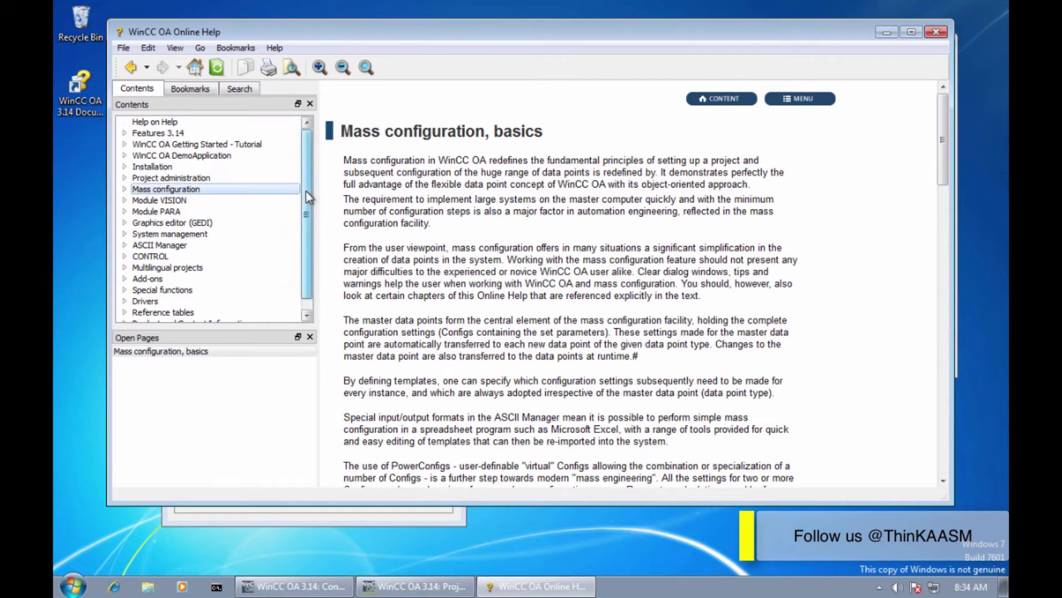
{"action": "left_click", "coordinate": [935, 33]}
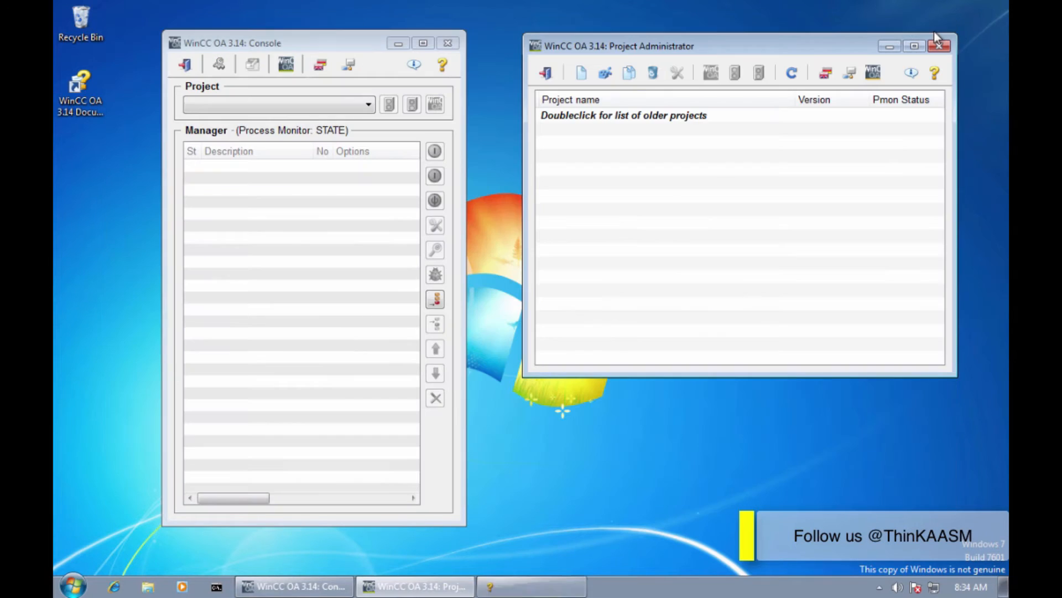
Start a new project in the Project Administrator with the Standard project type and proceed to its general settings
{"action": "mouse_move", "coordinate": [861, 44]}
{"action": "left_mouse_down"}
{"action": "mouse_move", "coordinate": [844, 43]}
{"action": "mouse_move", "coordinate": [858, 50]}
{"action": "left_mouse_up"}
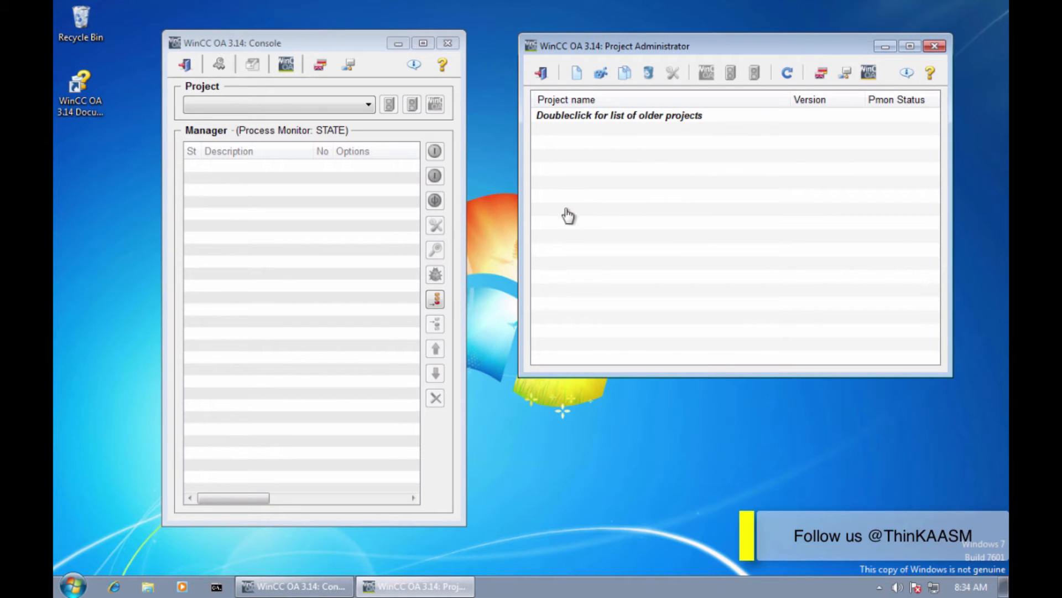
{"action": "left_click", "coordinate": [581, 73]}
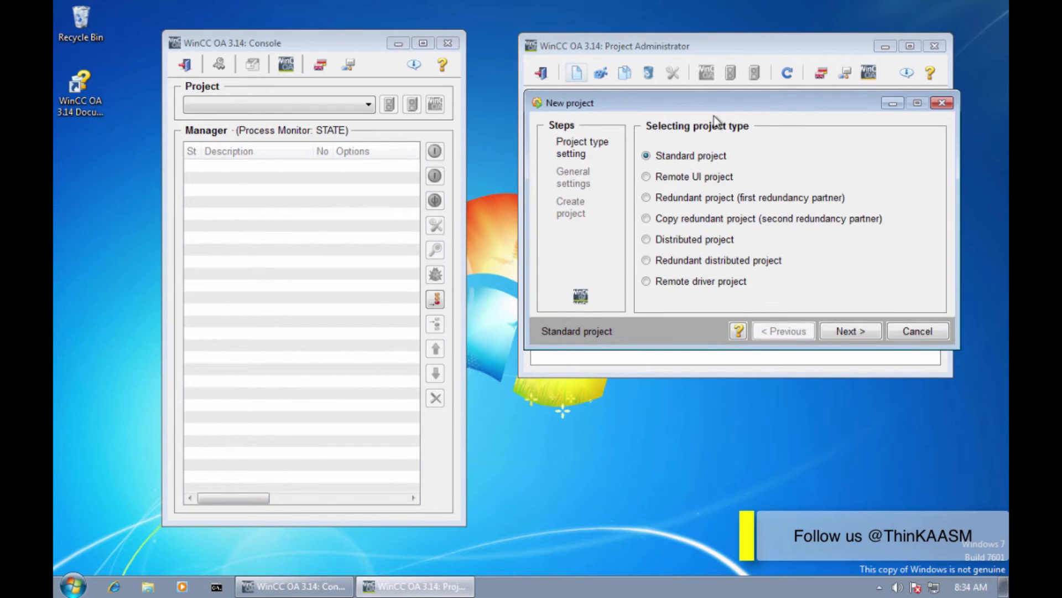
{"action": "left_click_drag", "start_coordinate": [722, 108], "coordinate": [702, 111]}
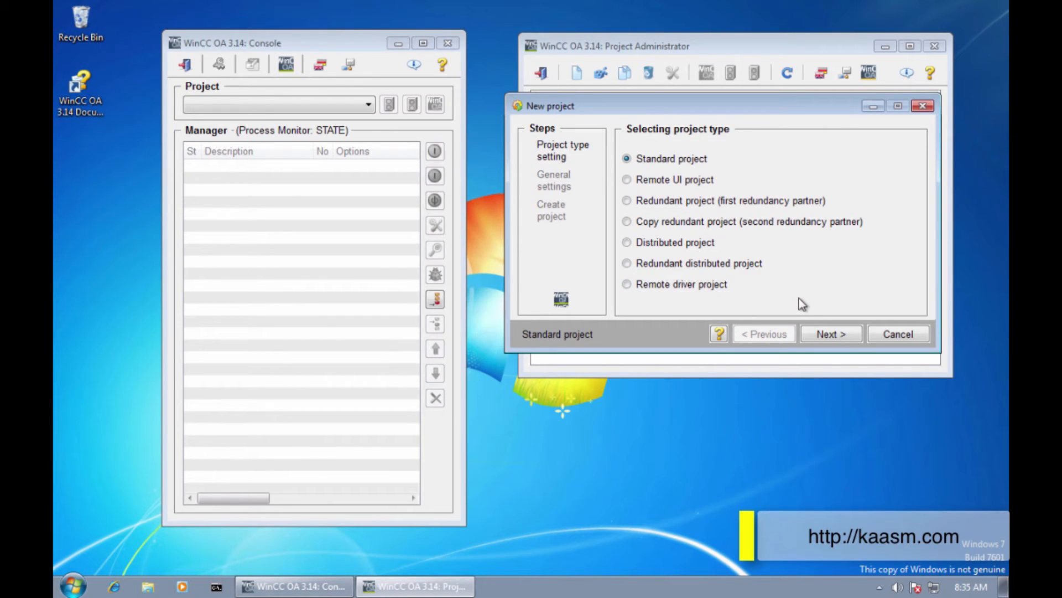
{"action": "left_click_drag", "start_coordinate": [825, 104], "coordinate": [626, 137]}
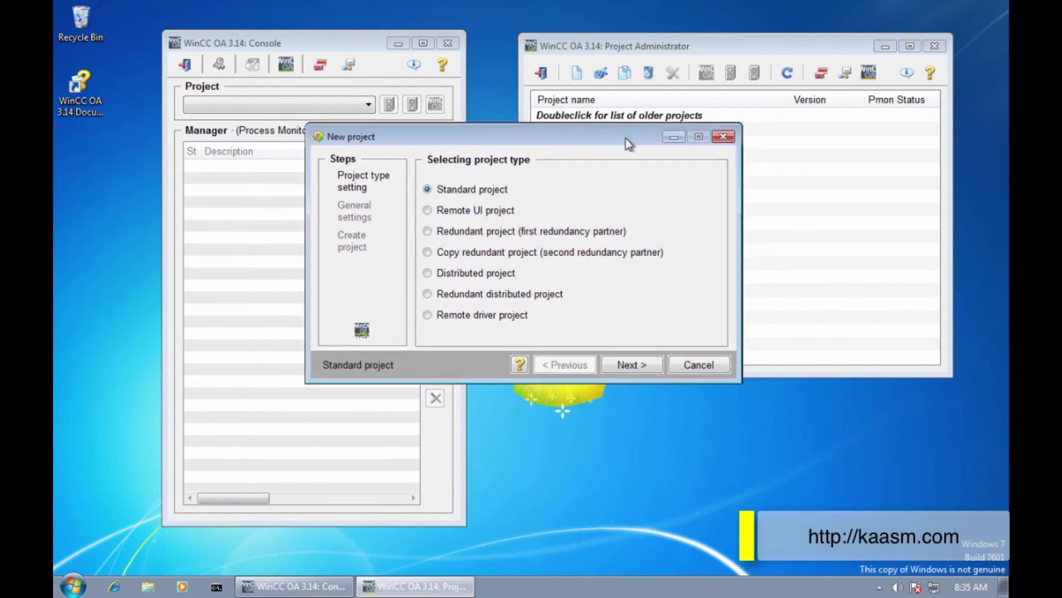
{"action": "left_click", "coordinate": [618, 364]}
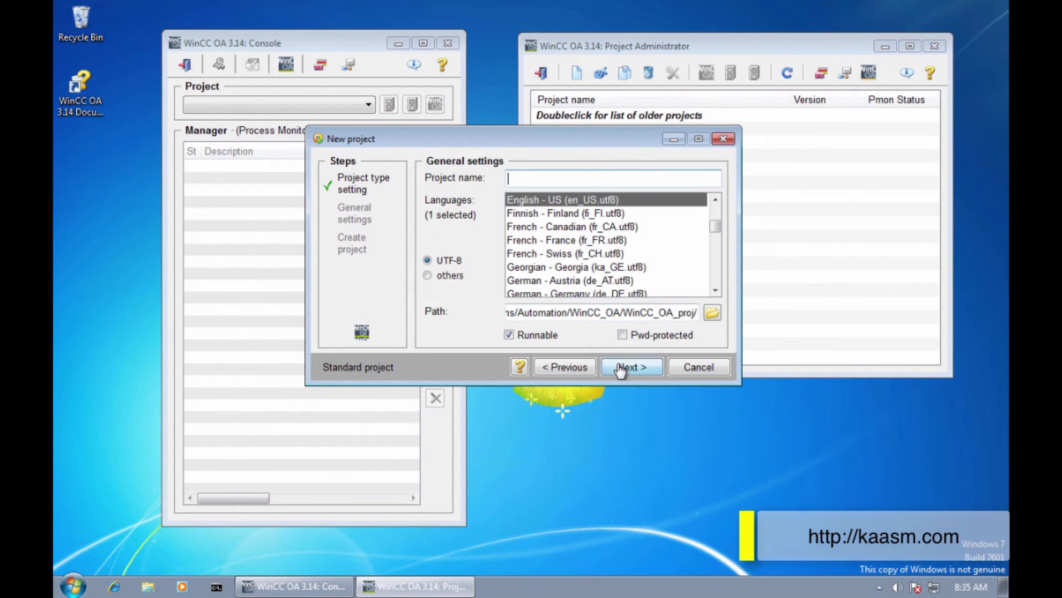
Name the new standard project Youtube_getting
{"action": "type", "text": "Youtbe"}
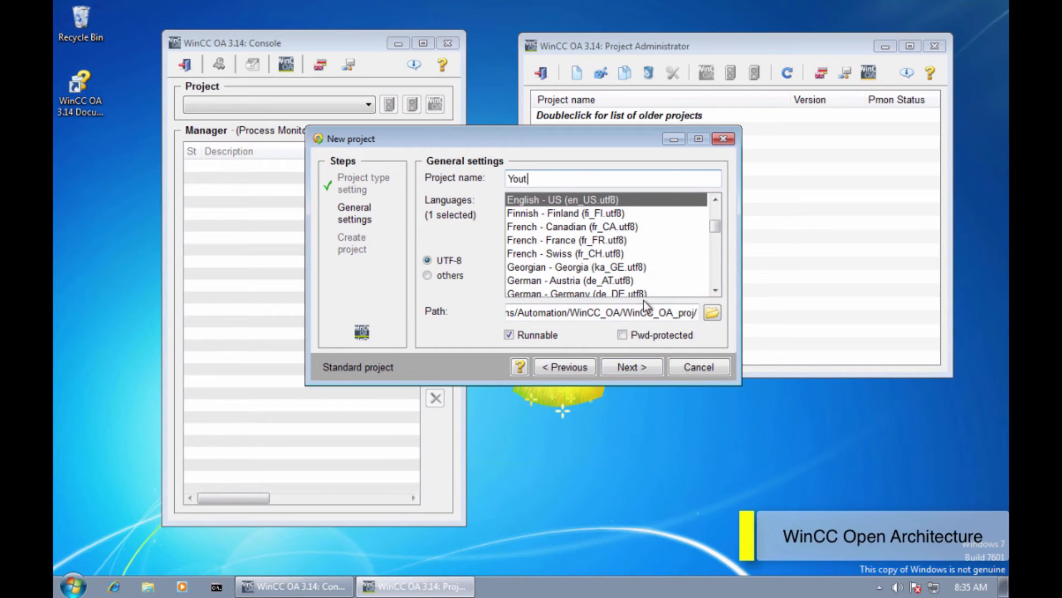
{"action": "key", "text": "BackSpace"}
{"action": "key", "text": "BackSpace"}
{"action": "type", "text": "_getting"}
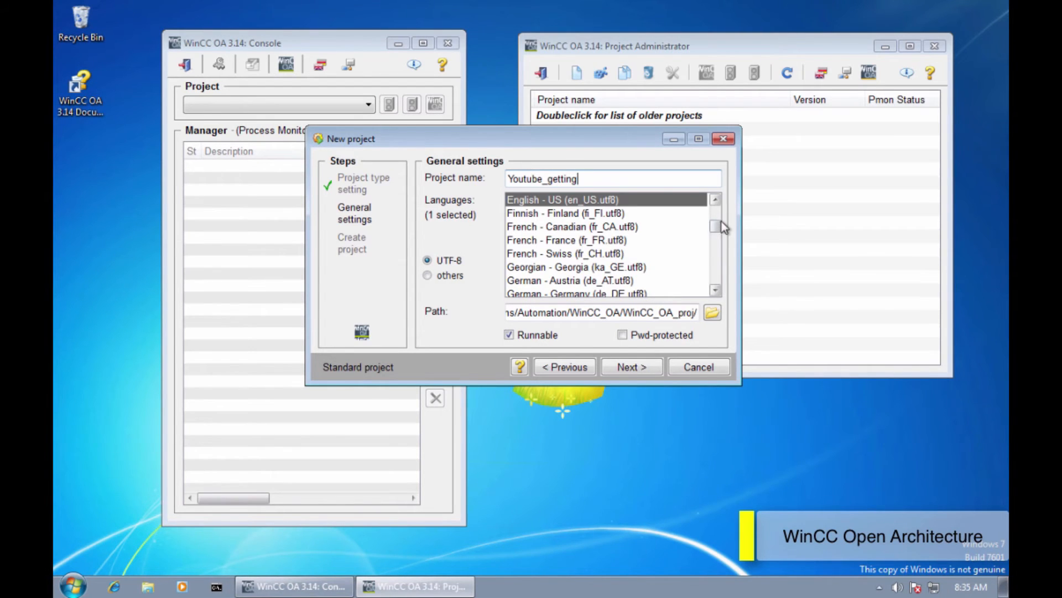
Create the Youtube_getting project as runnable with English - US, without setting a root password
{"action": "left_click_drag", "start_coordinate": [719, 221], "coordinate": [718, 221]}
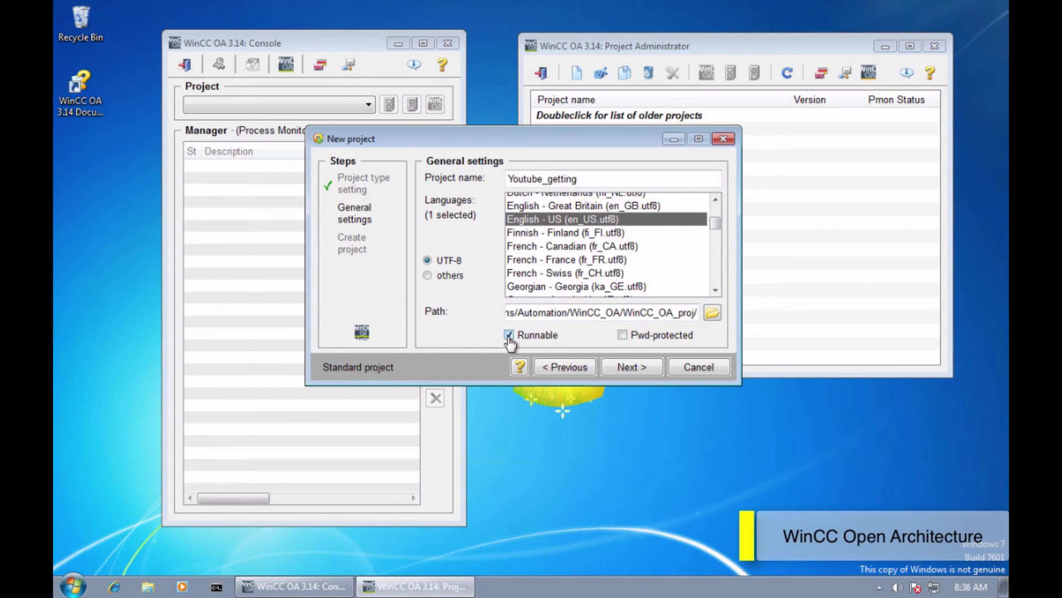
{"action": "left_click", "coordinate": [631, 367]}
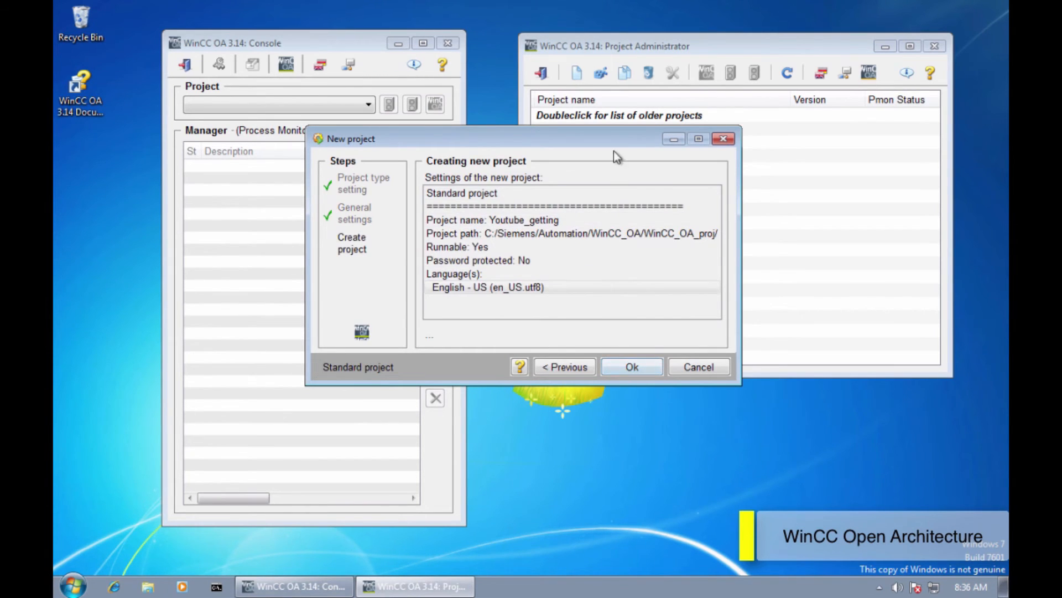
{"action": "left_click_drag", "start_coordinate": [605, 134], "coordinate": [705, 132]}
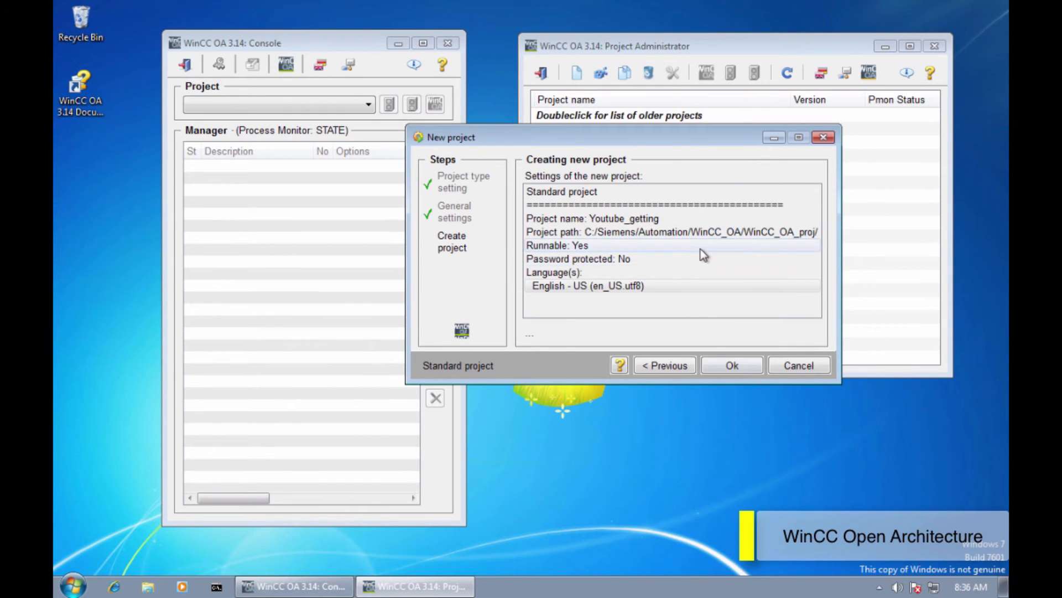
{"action": "left_click", "coordinate": [728, 365]}
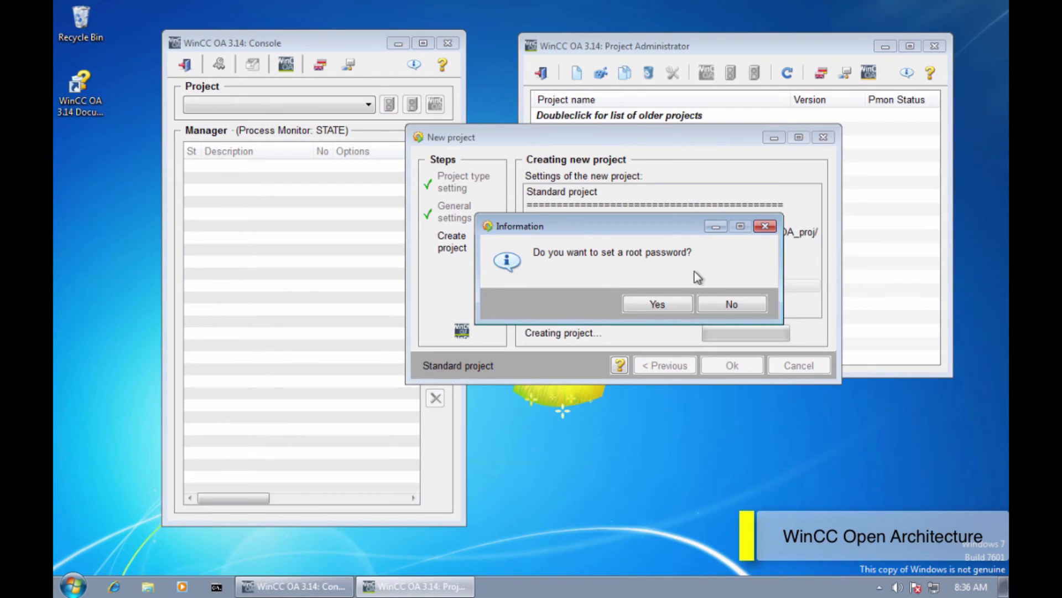
{"action": "left_click", "coordinate": [726, 304]}
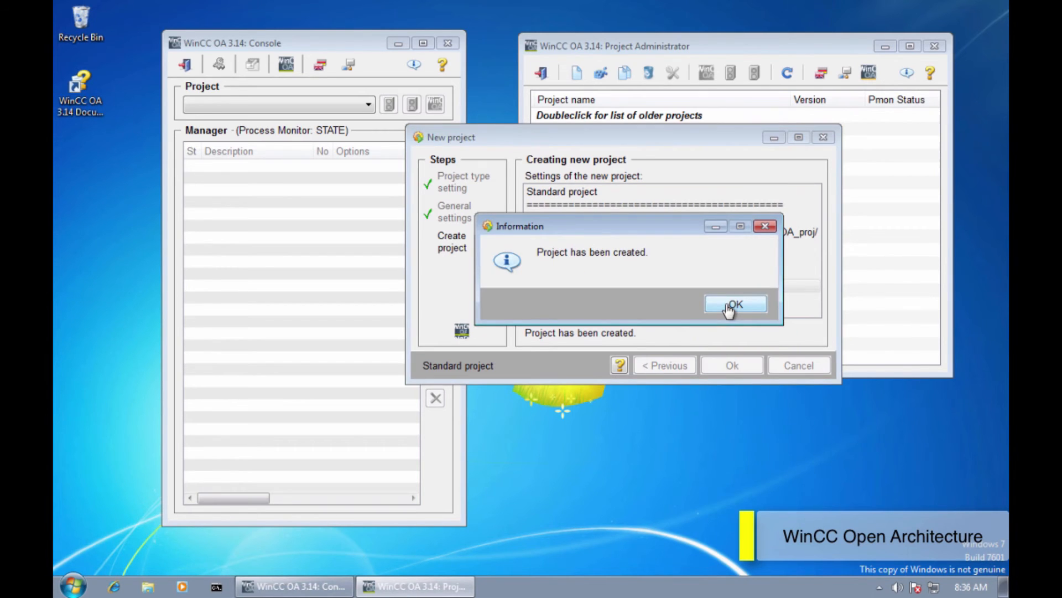
{"action": "left_click", "coordinate": [729, 308]}
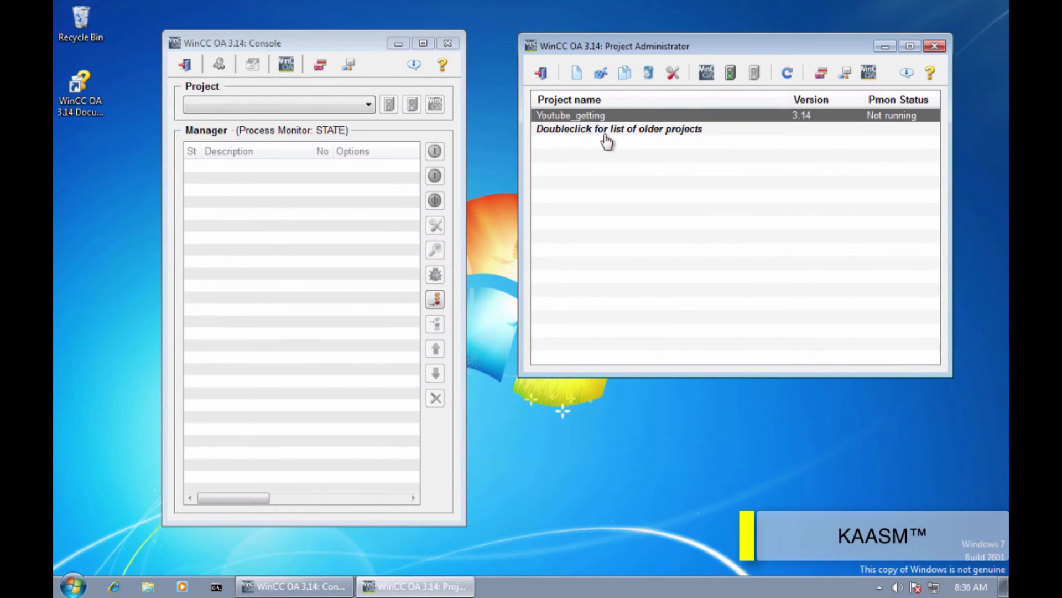
Select the Youtube_getting project in the Console
{"action": "left_click_drag", "start_coordinate": [357, 44], "coordinate": [364, 41]}
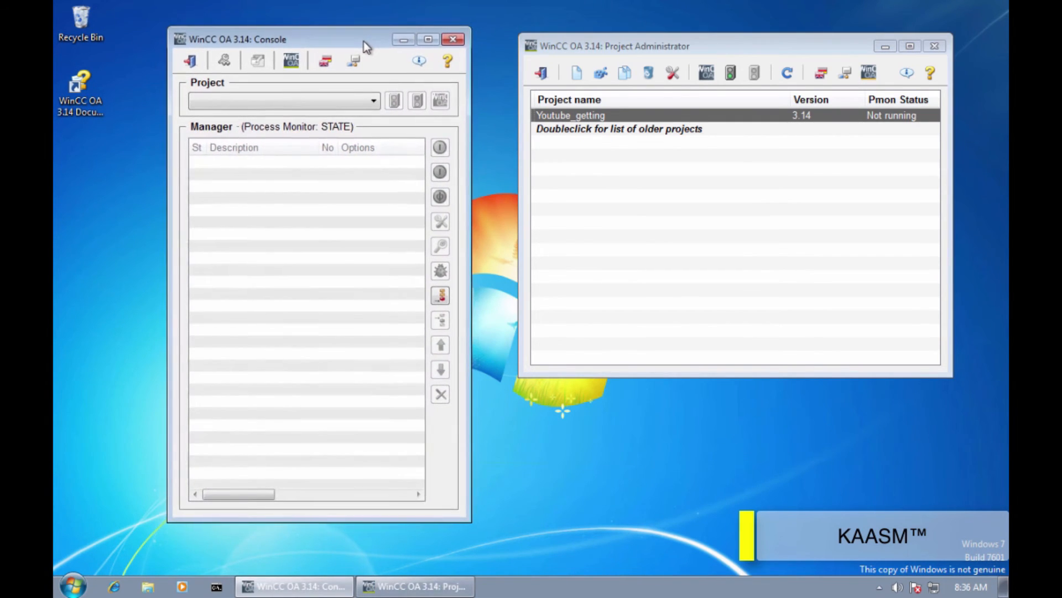
{"action": "left_click", "coordinate": [376, 106]}
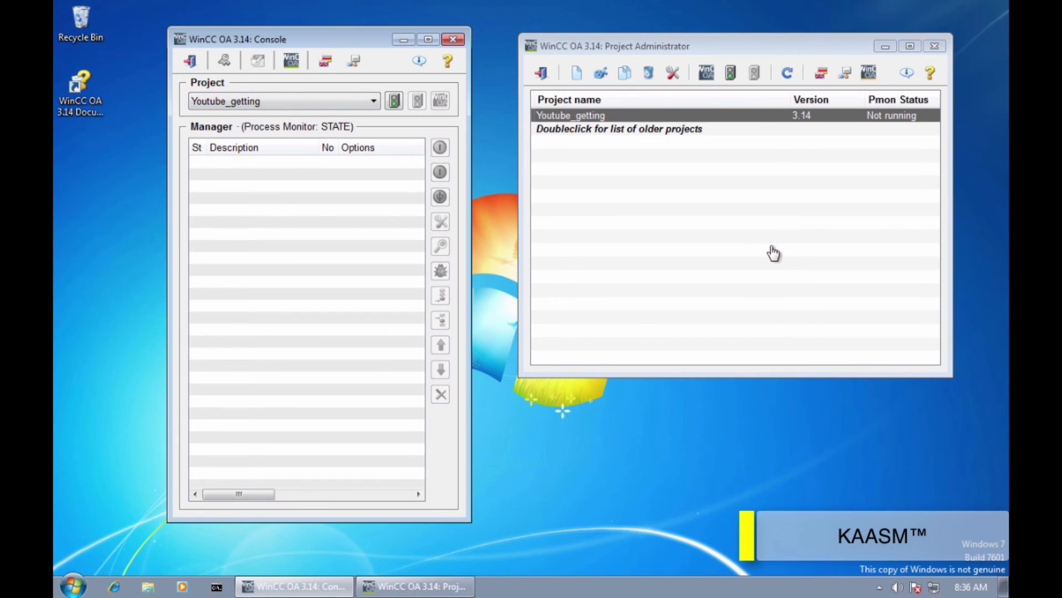
Create a second standard project named test without a root password, and check the Console's project list for it
{"action": "left_click", "coordinate": [576, 73]}
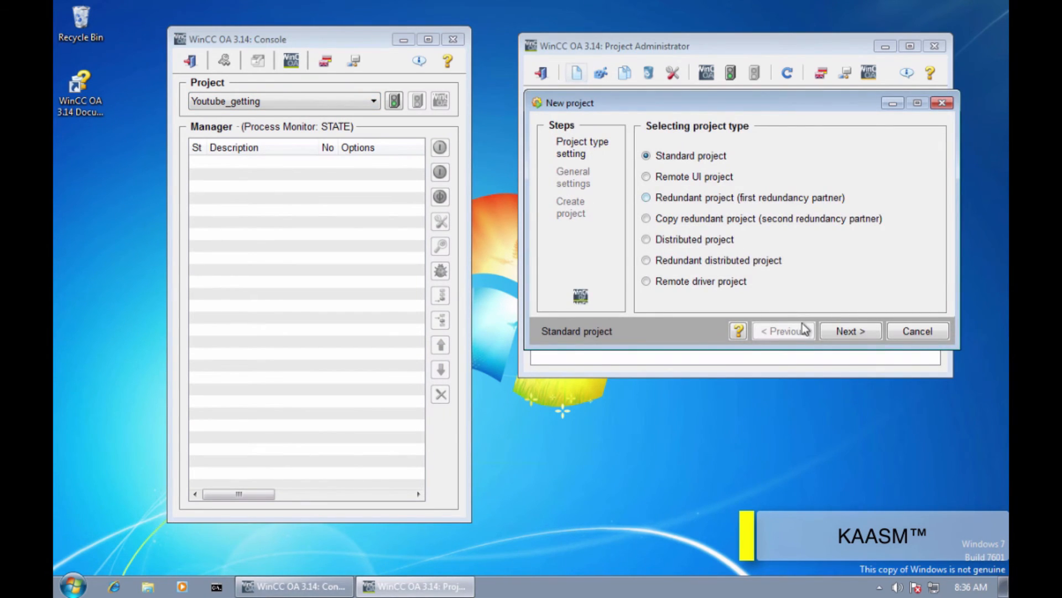
{"action": "left_click", "coordinate": [844, 331]}
{"action": "type", "text": "t"}
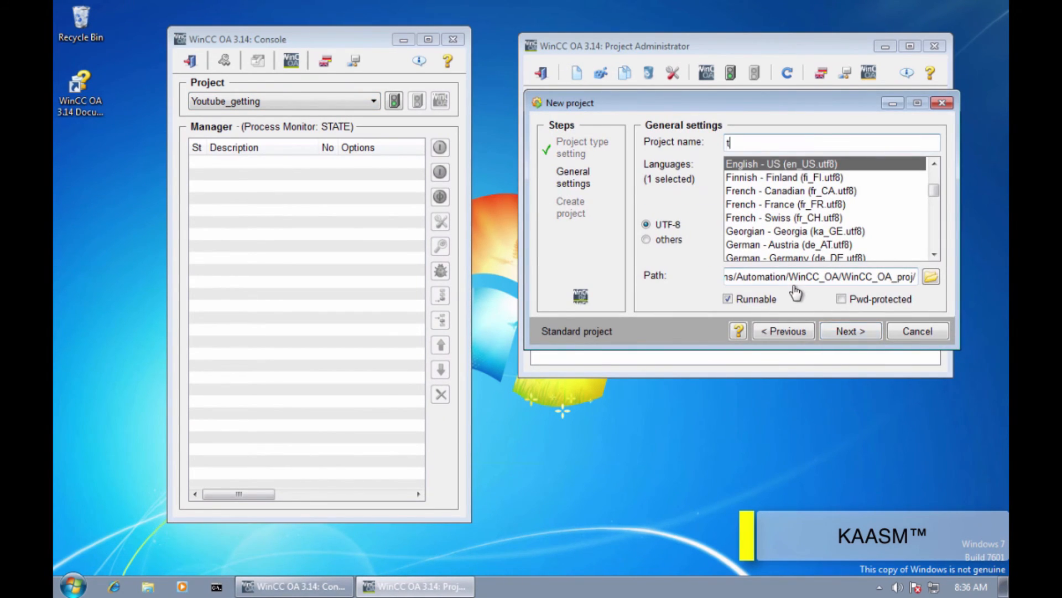
{"action": "type", "text": "est"}
{"action": "left_click", "coordinate": [838, 332]}
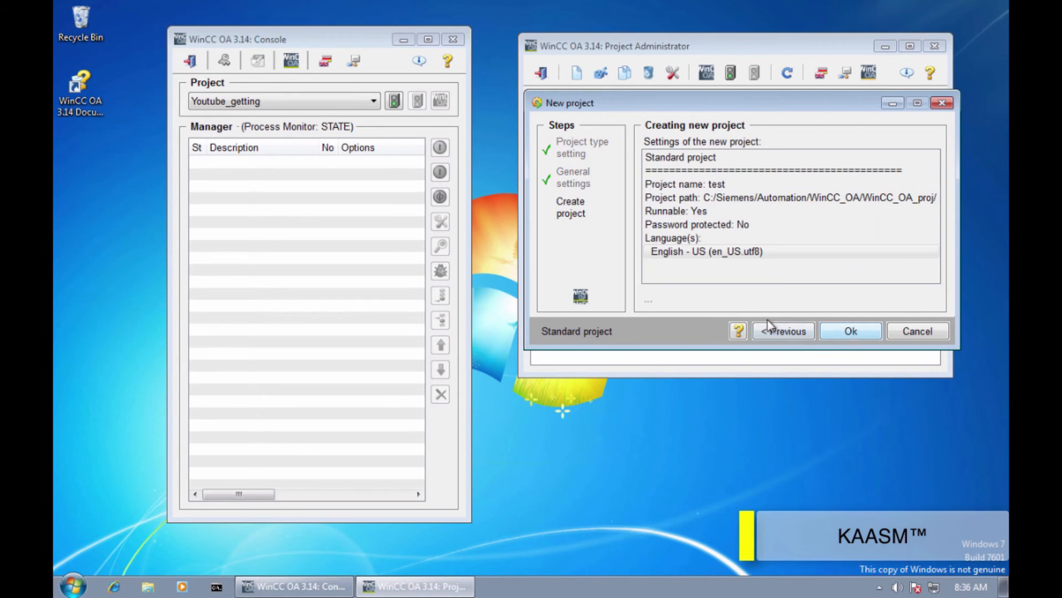
{"action": "left_click", "coordinate": [835, 333]}
{"action": "left_click", "coordinate": [853, 267]}
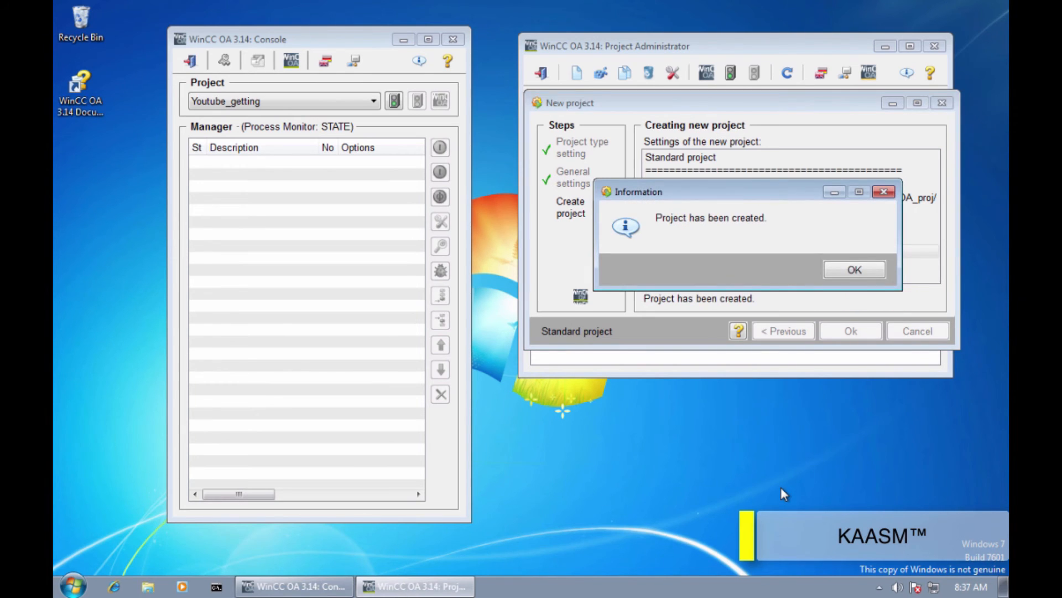
{"action": "left_click", "coordinate": [869, 273]}
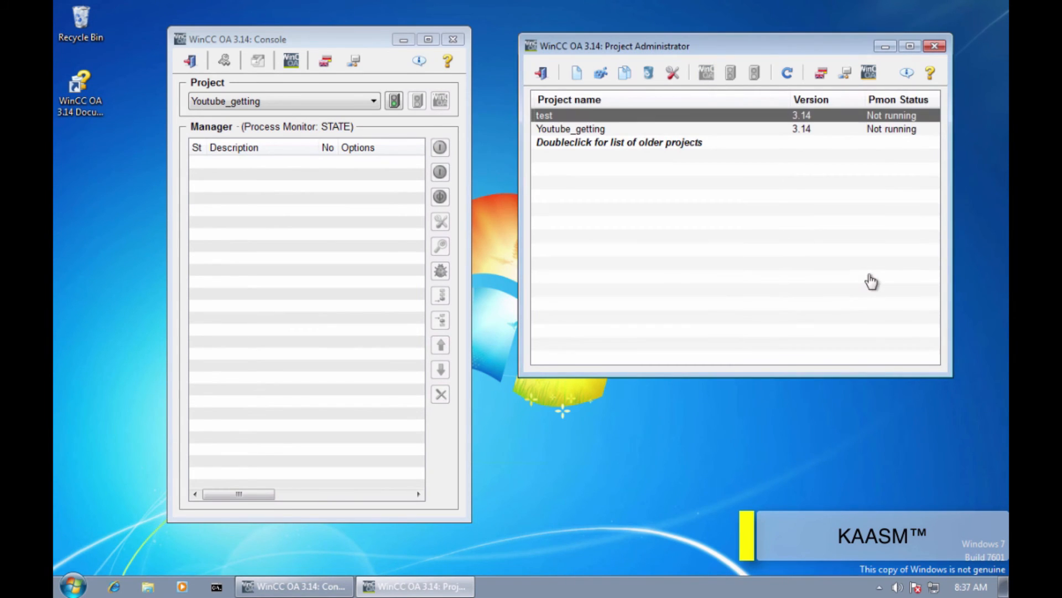
{"action": "left_click", "coordinate": [374, 102]}
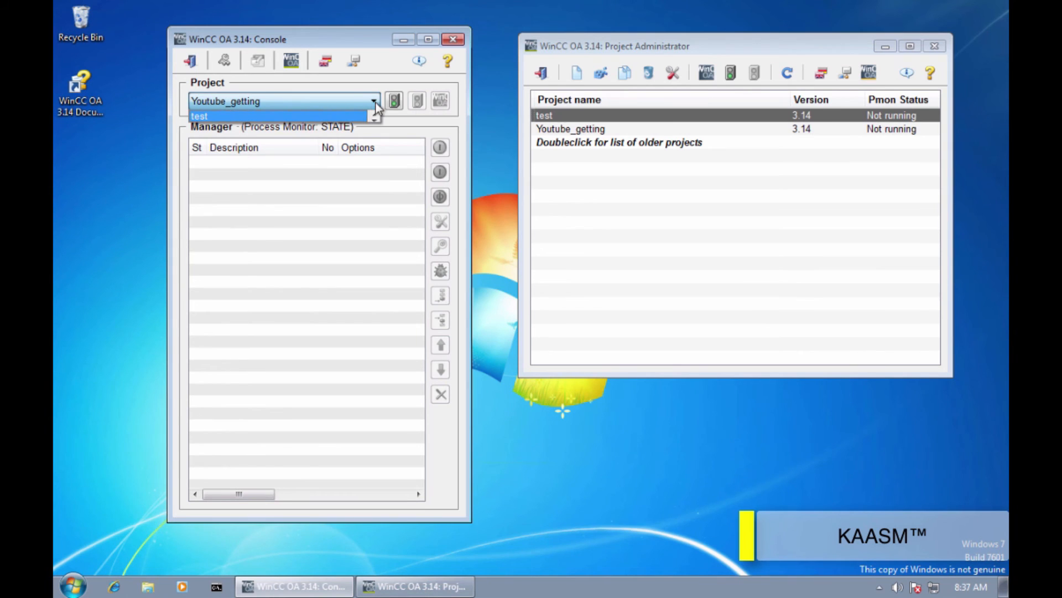
{"action": "left_click", "coordinate": [375, 103]}
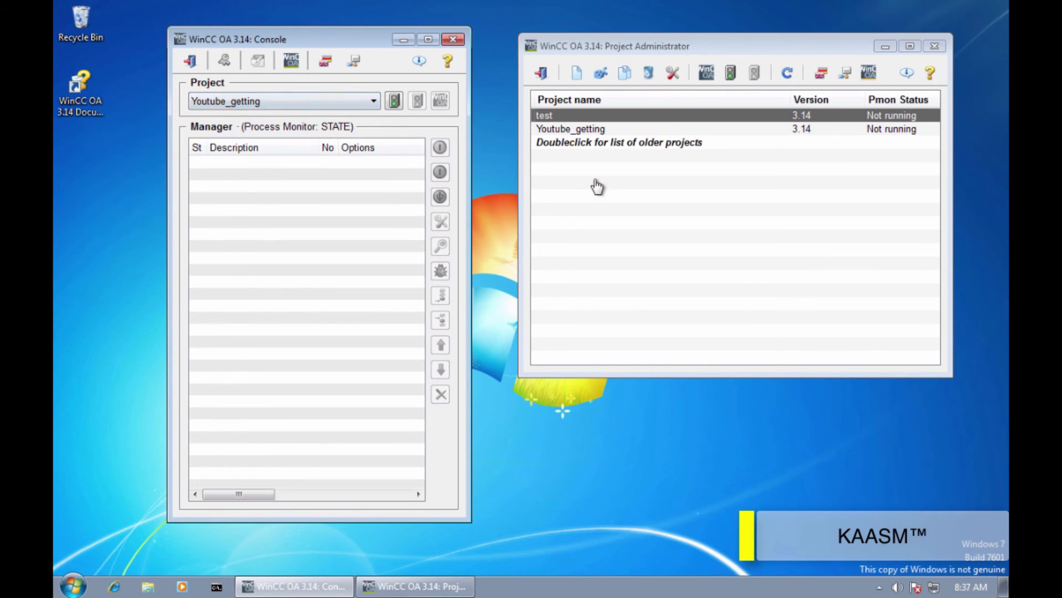
Open the project properties of Youtube_getting, review its configuration file path, runnable option and Pmon port, and close them
{"action": "left_click", "coordinate": [631, 129]}
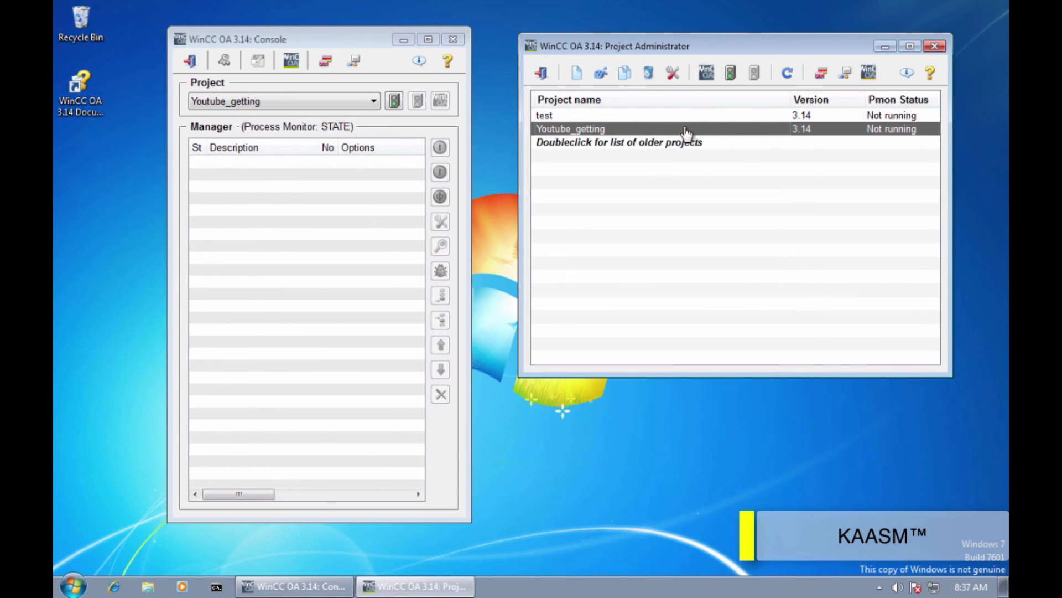
{"action": "left_click", "coordinate": [673, 72]}
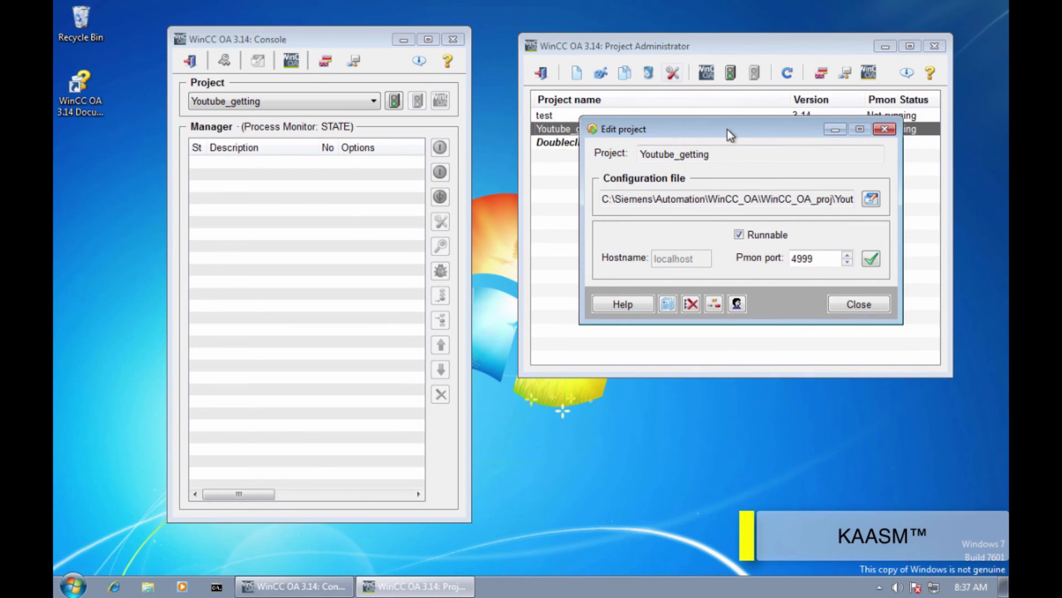
{"action": "left_click_drag", "start_coordinate": [728, 129], "coordinate": [696, 130]}
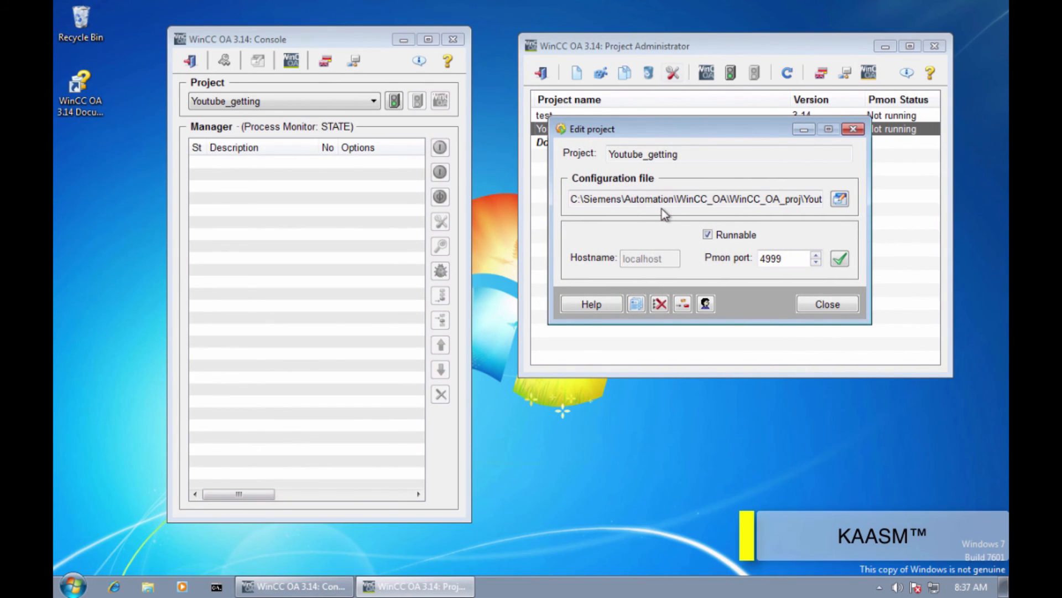
{"action": "left_click", "coordinate": [825, 304]}
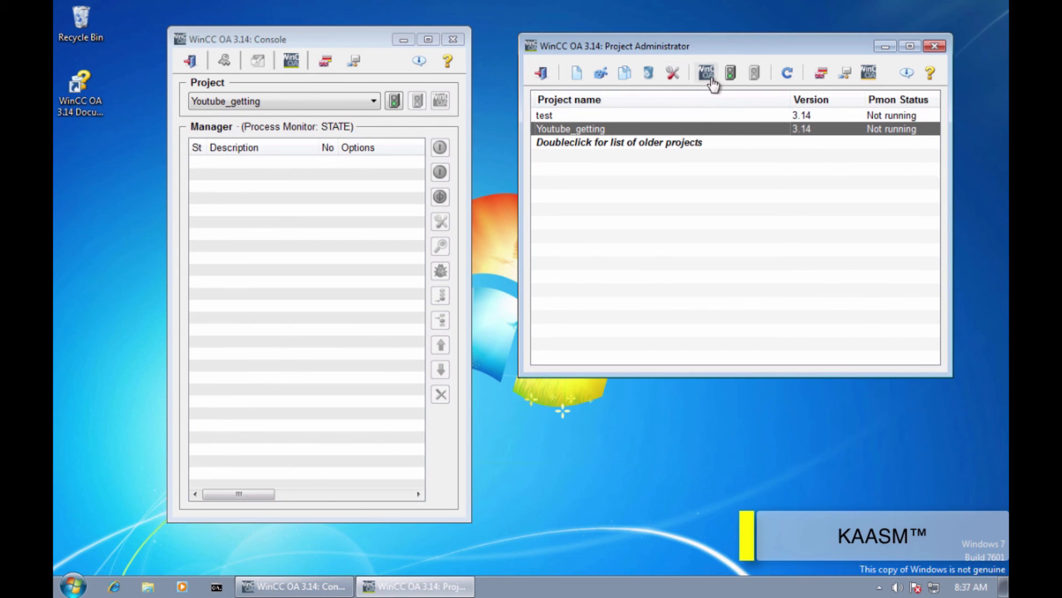
Close the Console and reopen it for Youtube_getting from the Project Administrator, minimizing the Log Viewer and placing the Console beside the administrator window
{"action": "left_click", "coordinate": [453, 39]}
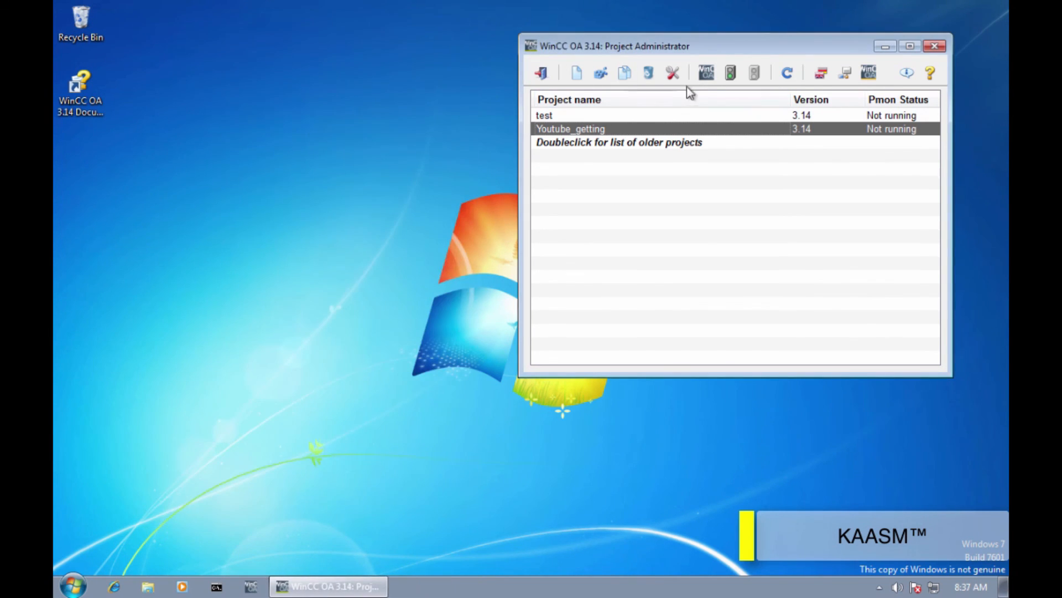
{"action": "left_click", "coordinate": [704, 77]}
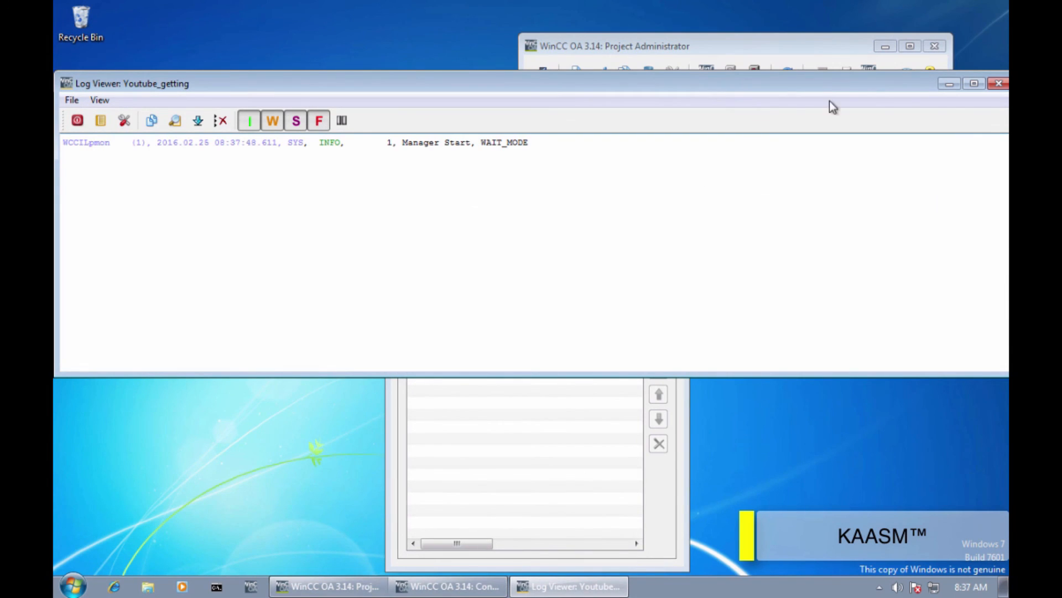
{"action": "left_click", "coordinate": [951, 83]}
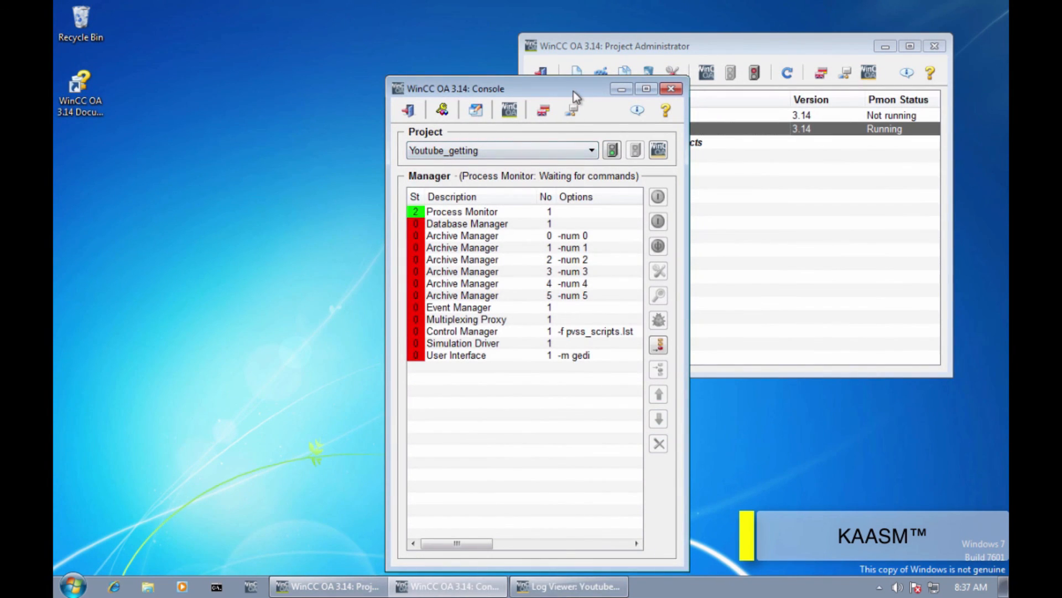
{"action": "left_click_drag", "start_coordinate": [574, 92], "coordinate": [382, 45]}
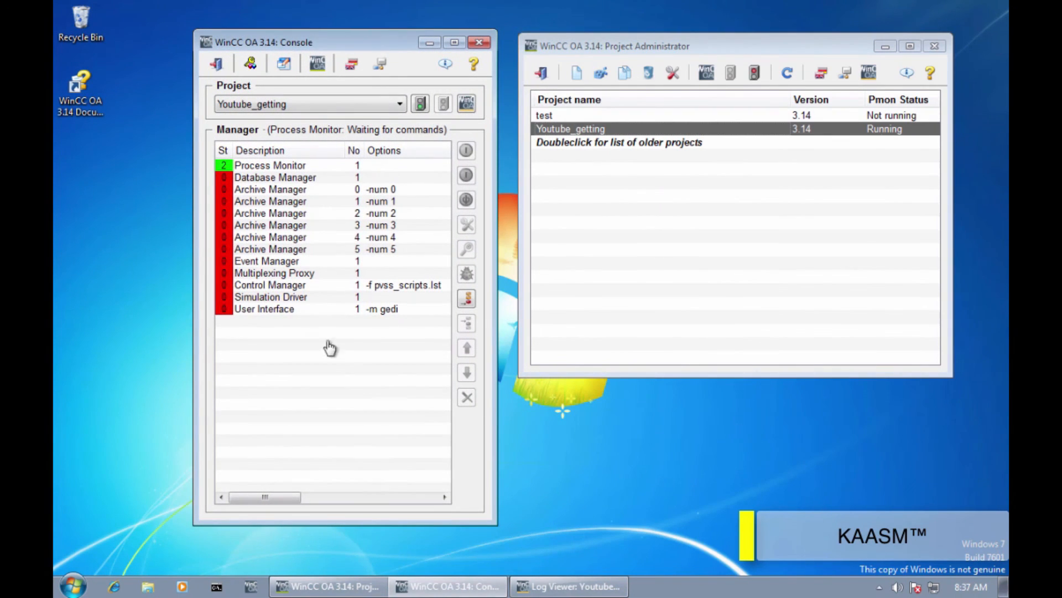
Start the Youtube_getting project from the Console and confirm the root login with the password field left blank
{"action": "left_click", "coordinate": [423, 109]}
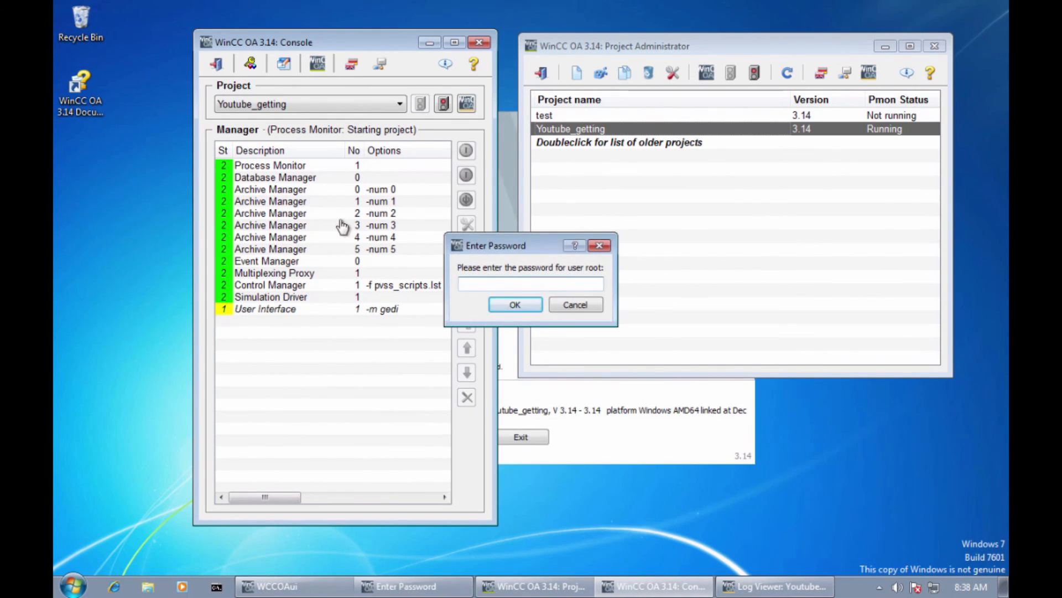
{"action": "left_click", "coordinate": [523, 308]}
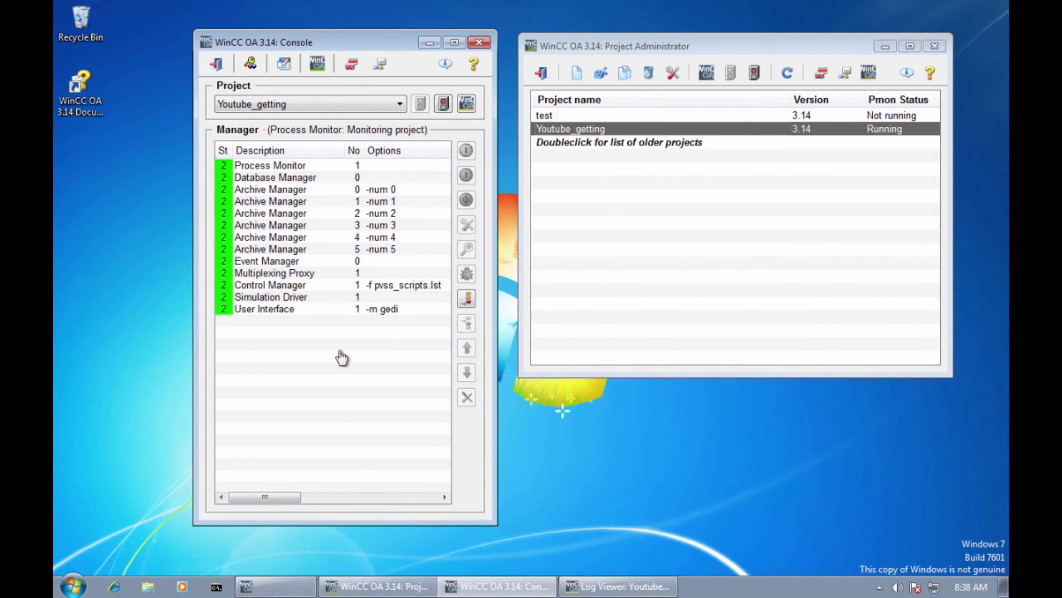